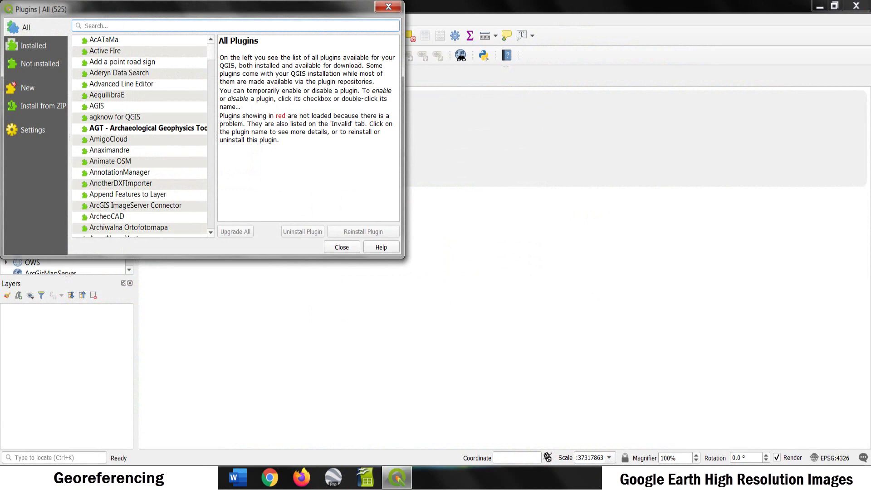
Find the QuickMapServices plugin by searching for "quickmap" and install it
text(qui)
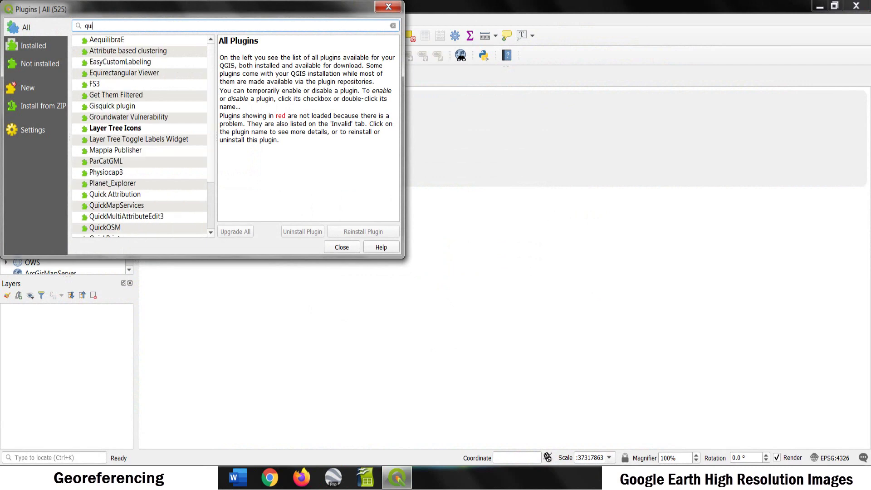
text(ckmap)
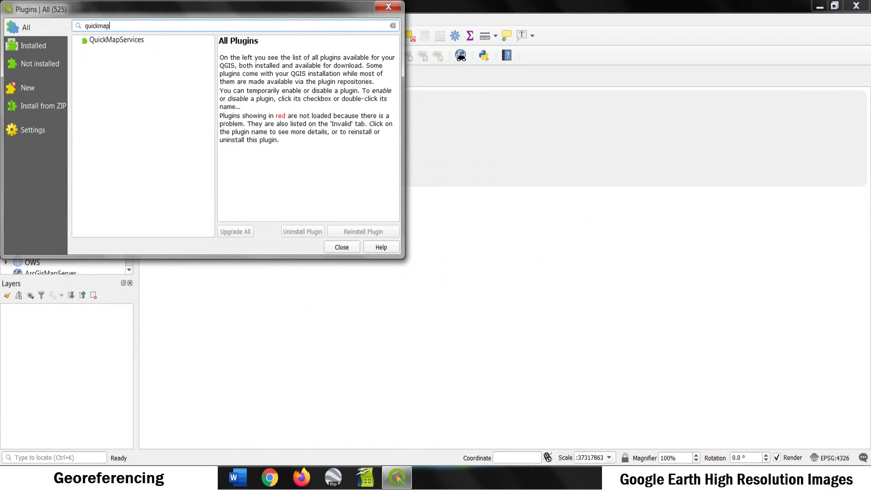
click(139, 43)
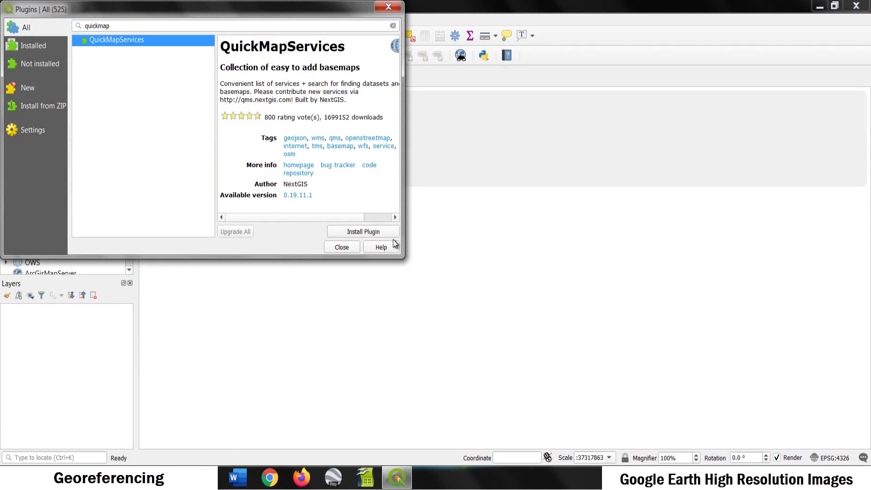
click(363, 232)
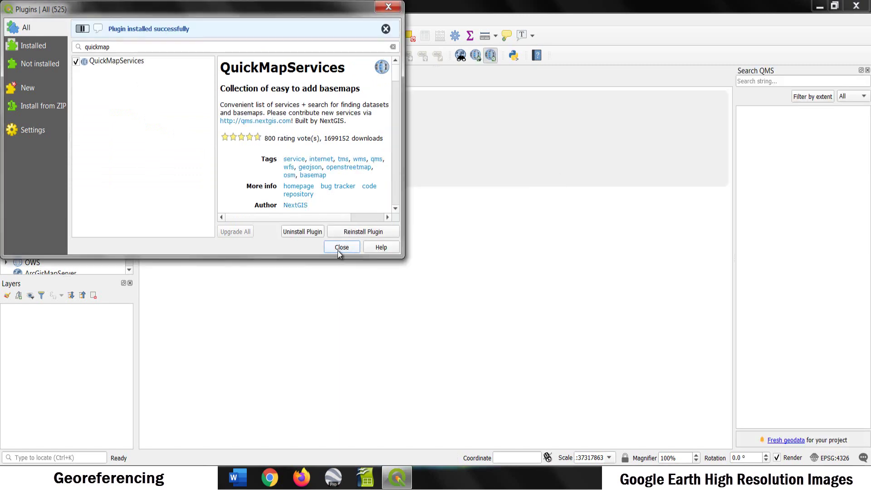
click(340, 248)
Download the contributed pack of extra map services in the QuickMapServices settings and save the settings
click(249, 22)
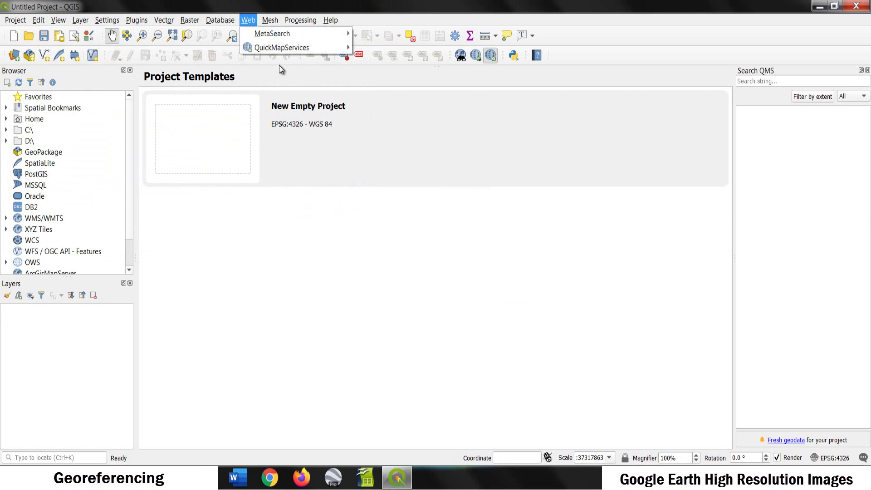
mouse_move(282, 51)
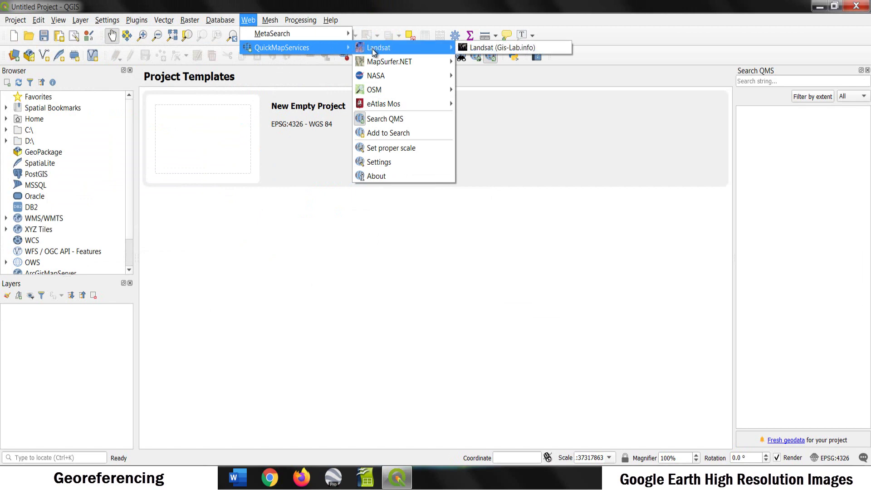
mouse_move(379, 68)
mouse_move(383, 97)
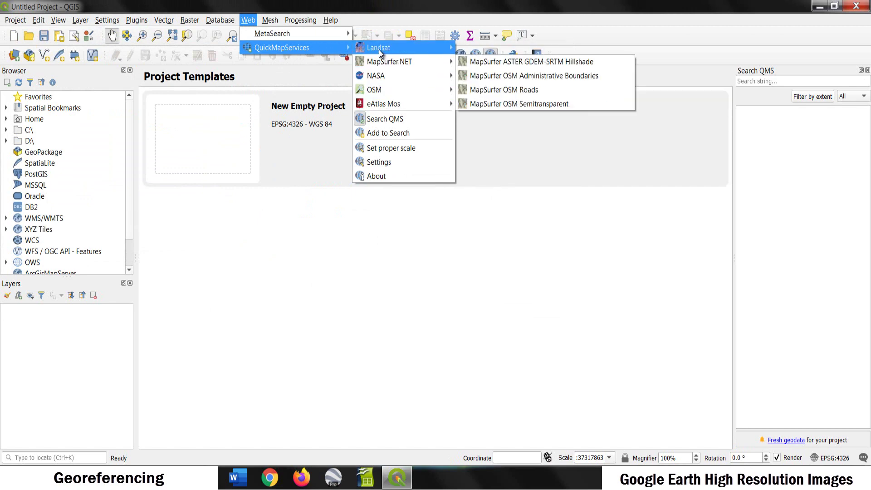
mouse_move(380, 50)
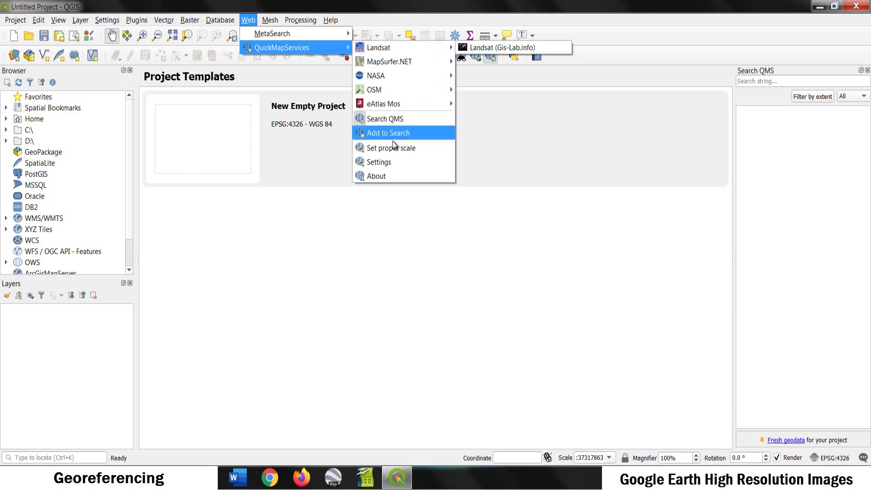
click(393, 169)
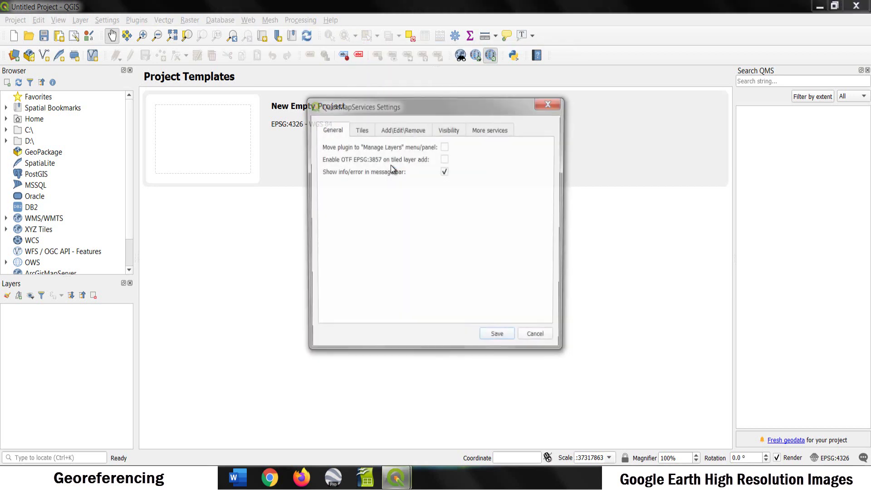
click(483, 131)
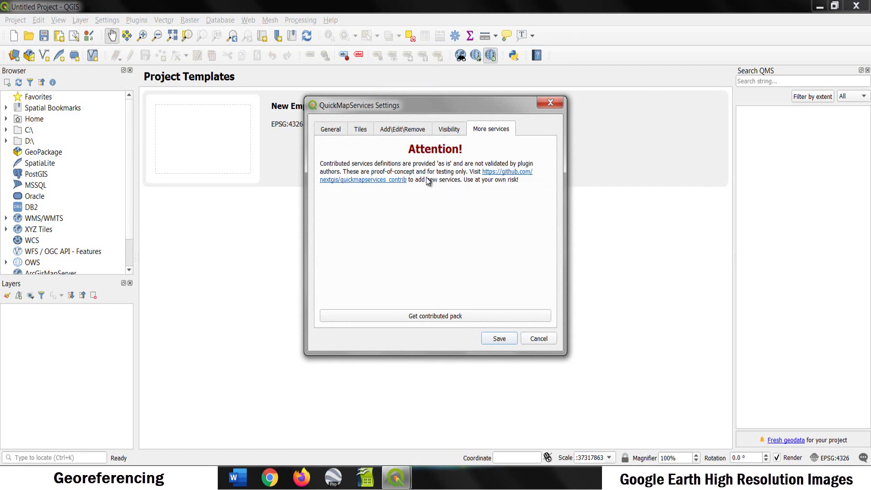
click(437, 315)
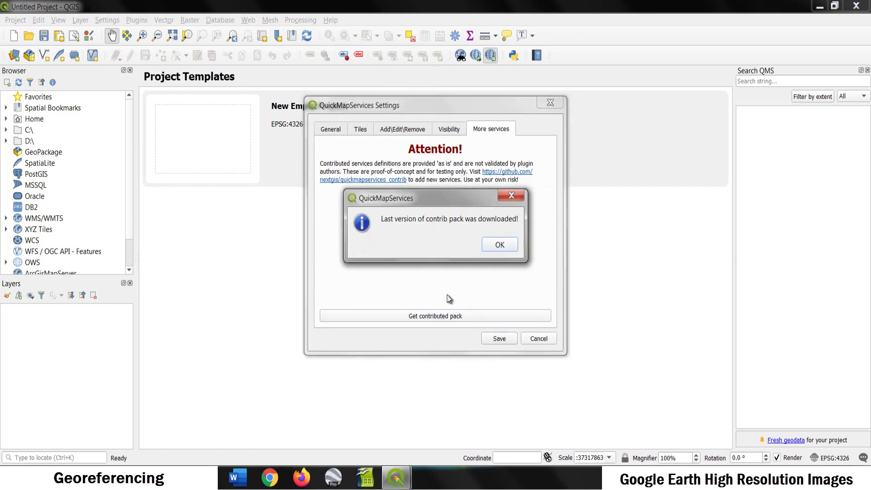
click(499, 246)
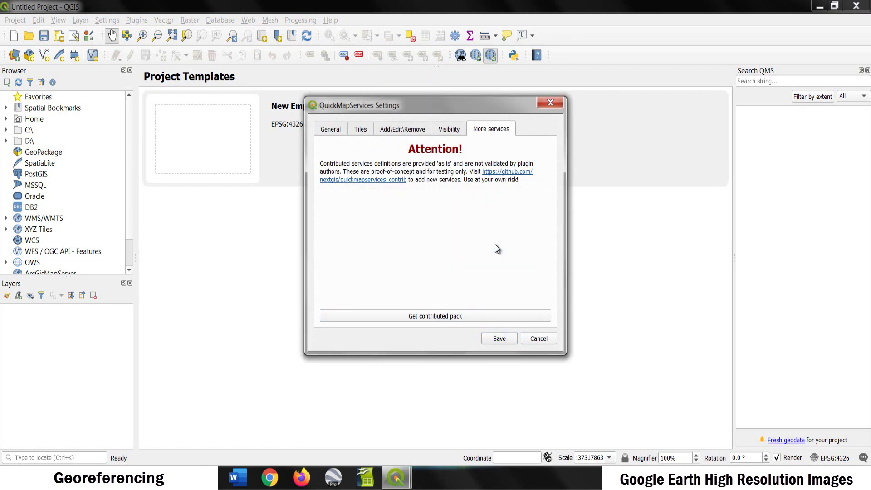
click(500, 339)
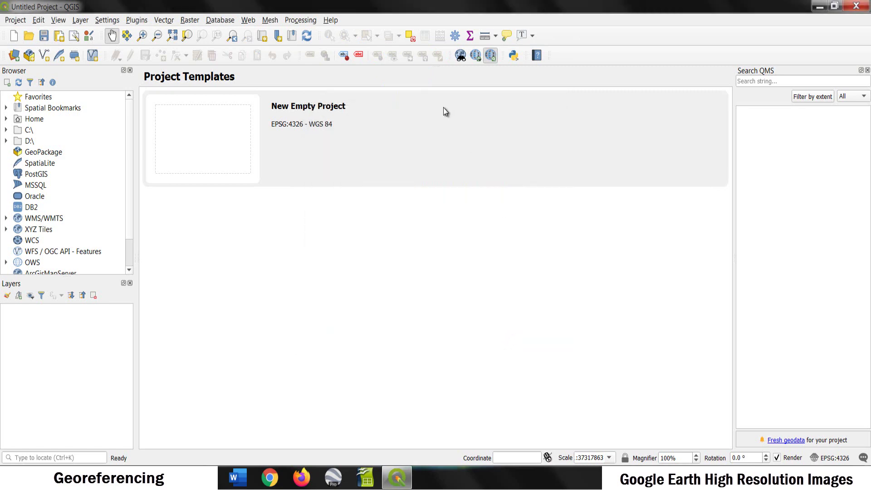
click(248, 21)
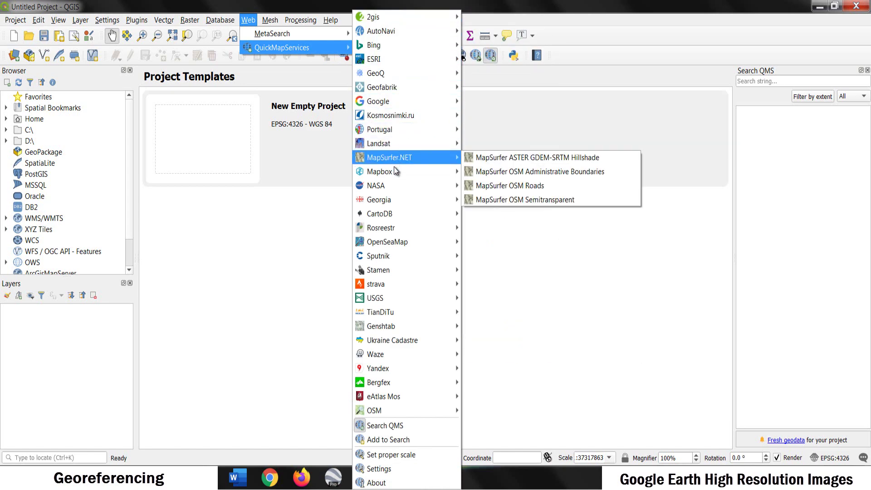
mouse_move(381, 288)
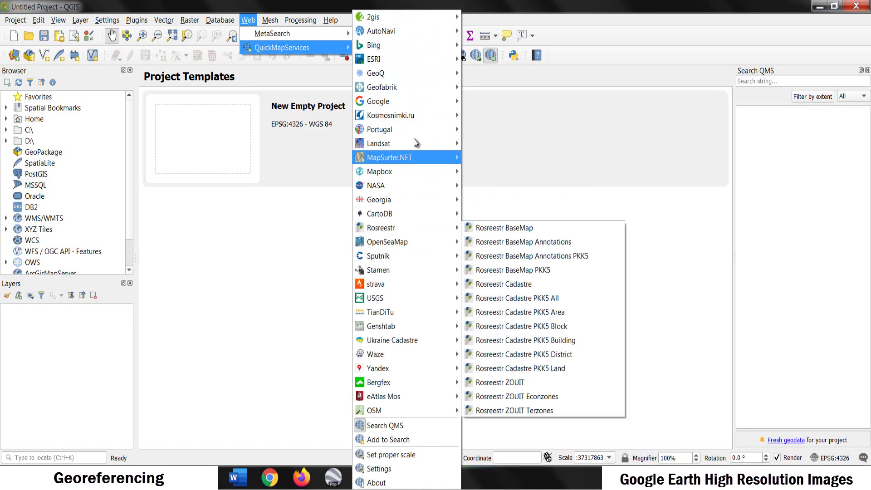
mouse_move(386, 108)
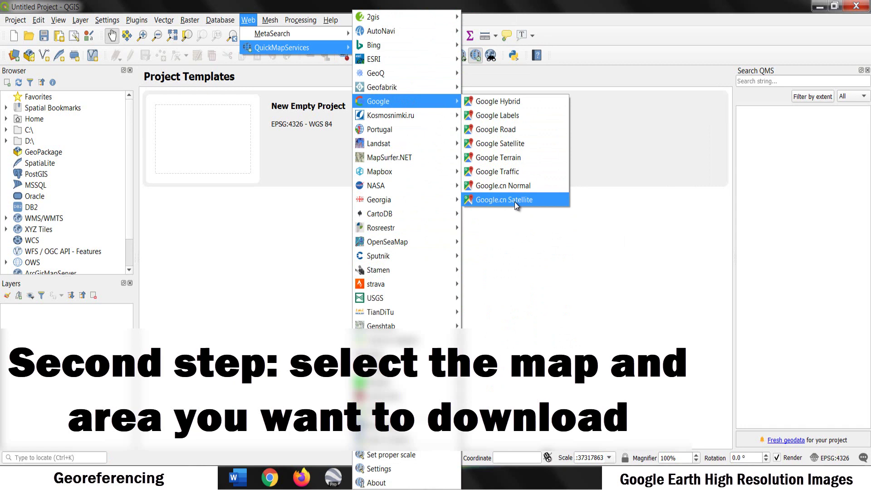
click(488, 199)
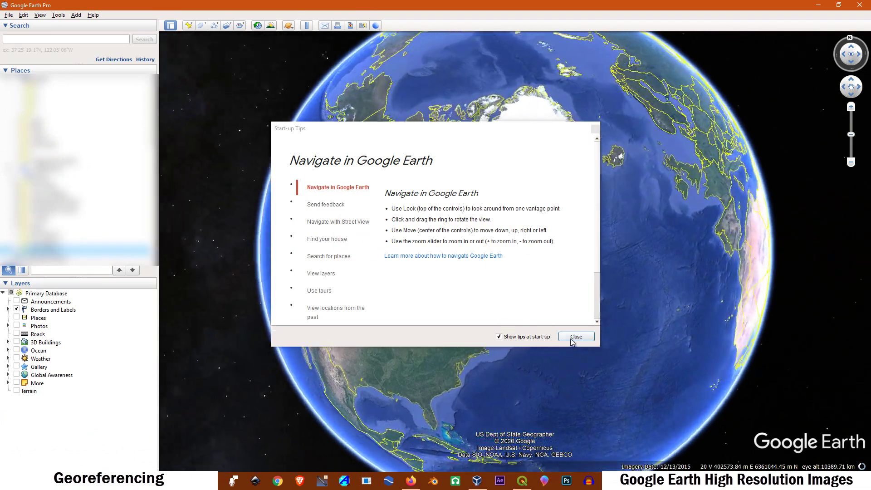
Dismiss the Google Earth Pro start-up tips and examine the Csepel area of Budapest at different zoom levels
click(575, 336)
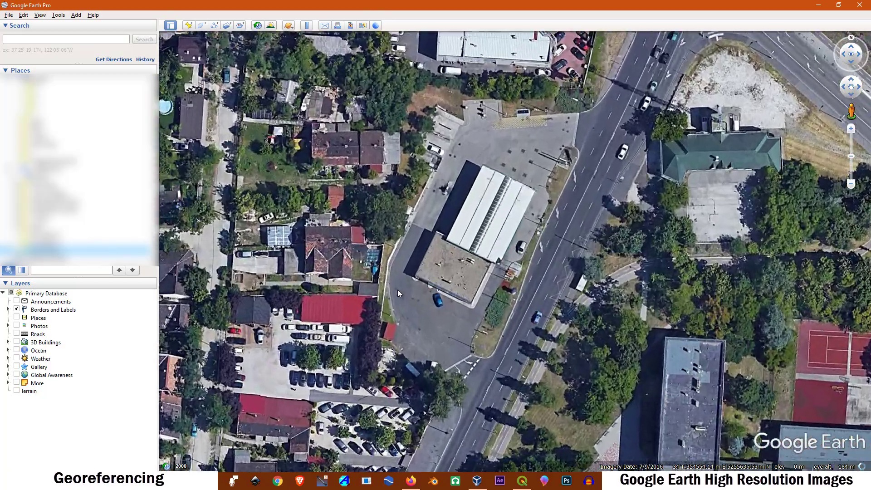
scroll(391, 342, down, 5)
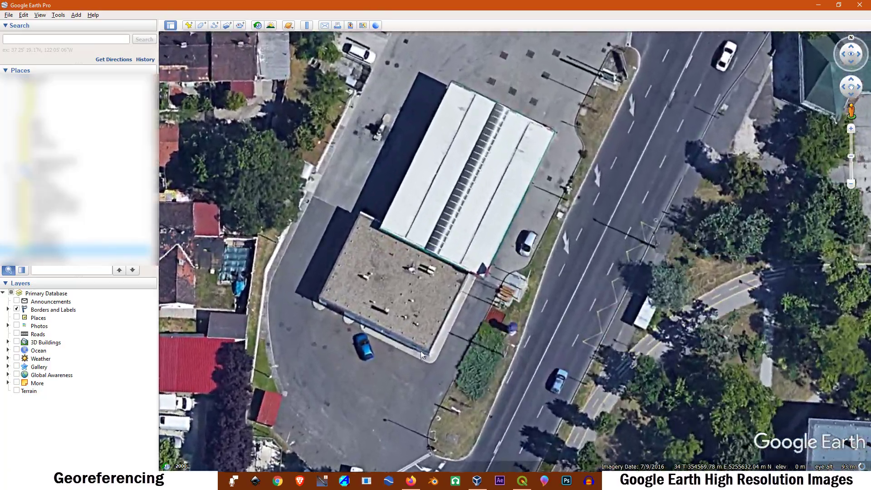
scroll(446, 344, down, 8)
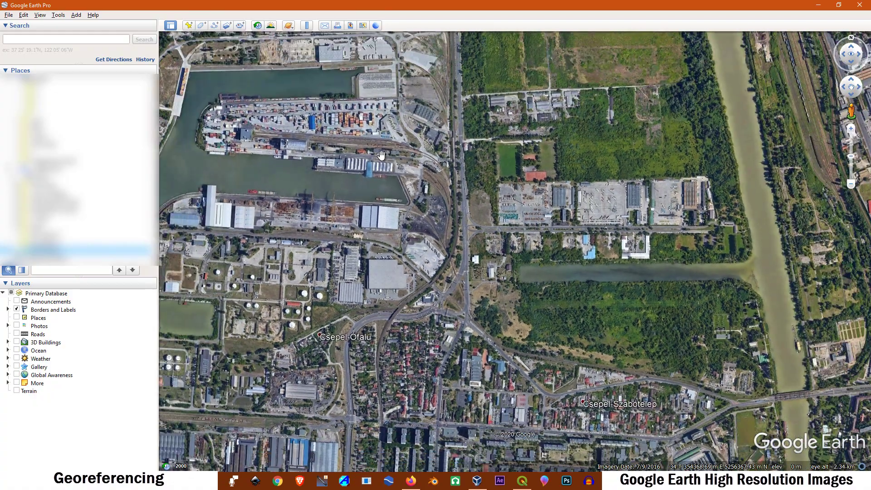
scroll(415, 223, down, 4)
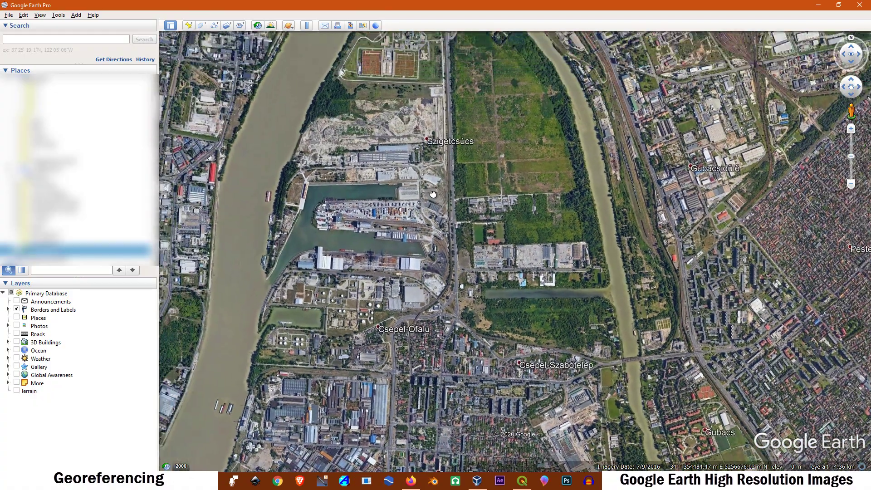
scroll(443, 239, down, 4)
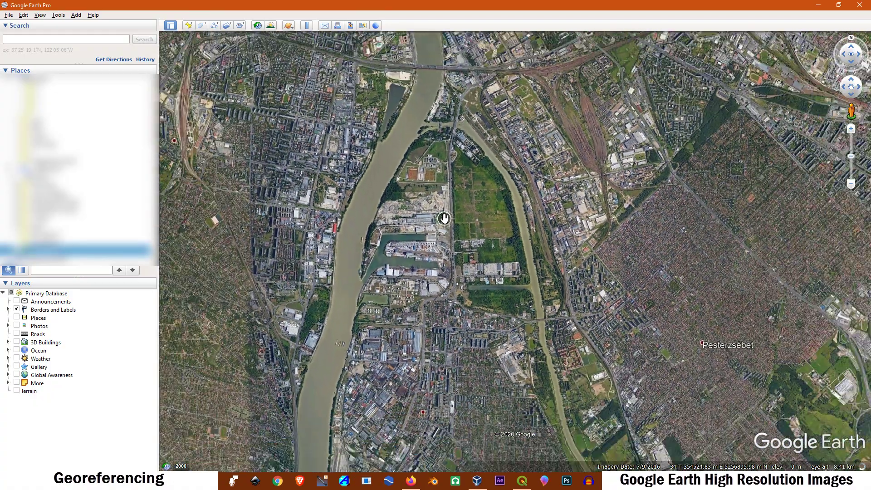
scroll(361, 231, down, 4)
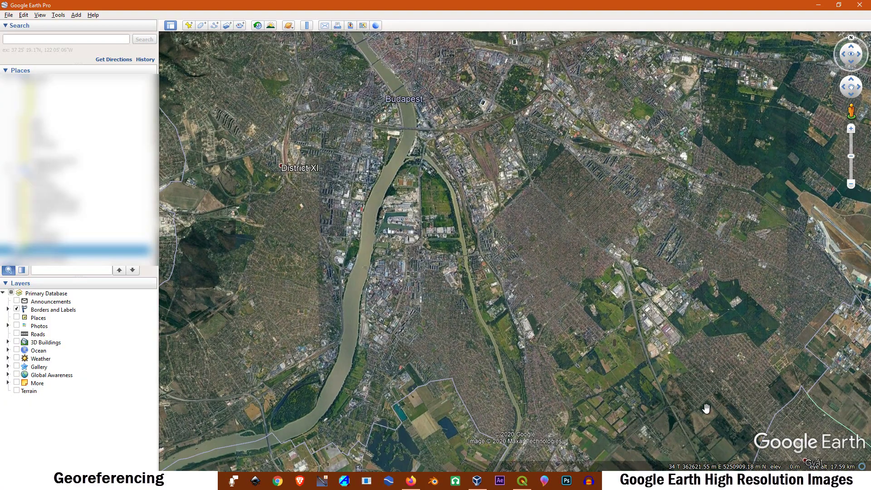
scroll(392, 248, up, 10)
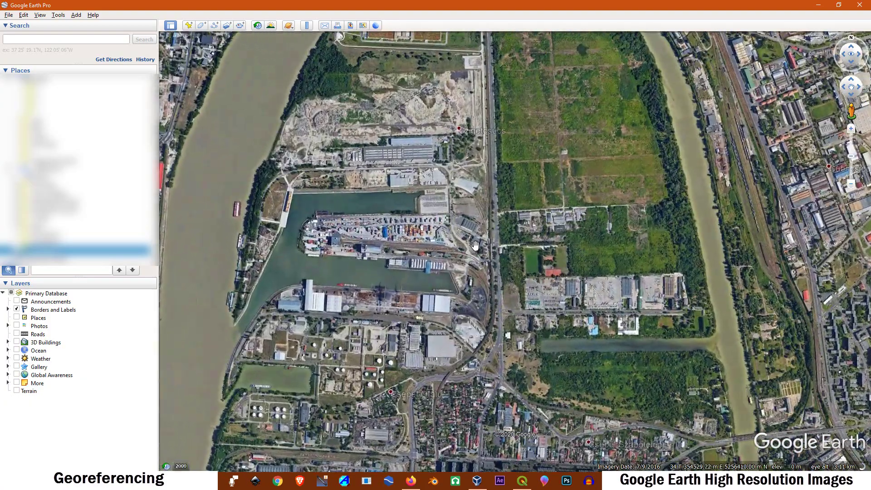
drag(479, 431, 482, 280)
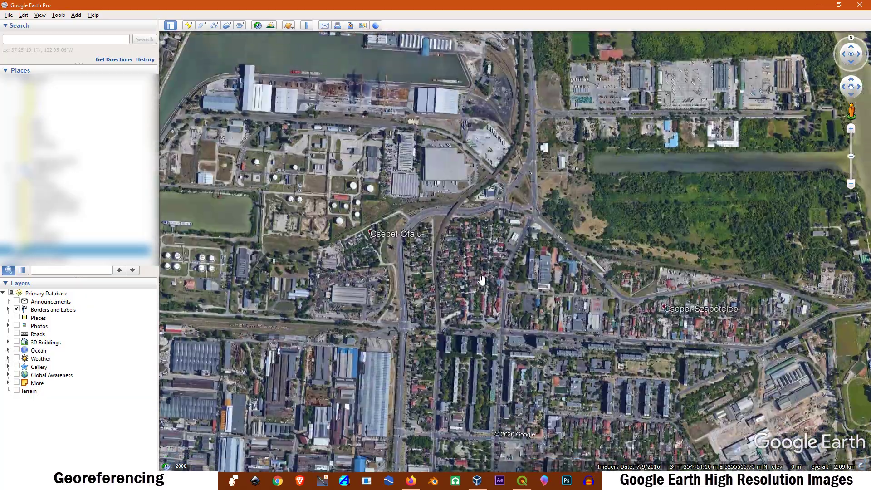
scroll(482, 280, up, 4)
scroll(463, 204, up, 5)
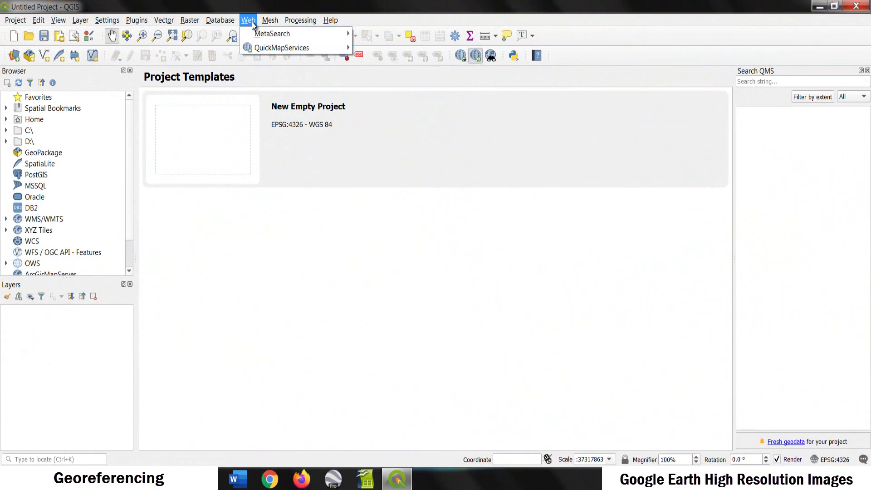
Switch back to QGIS and add the Google.cn Satellite basemap from QuickMapServices to the project
click(253, 23)
click(250, 19)
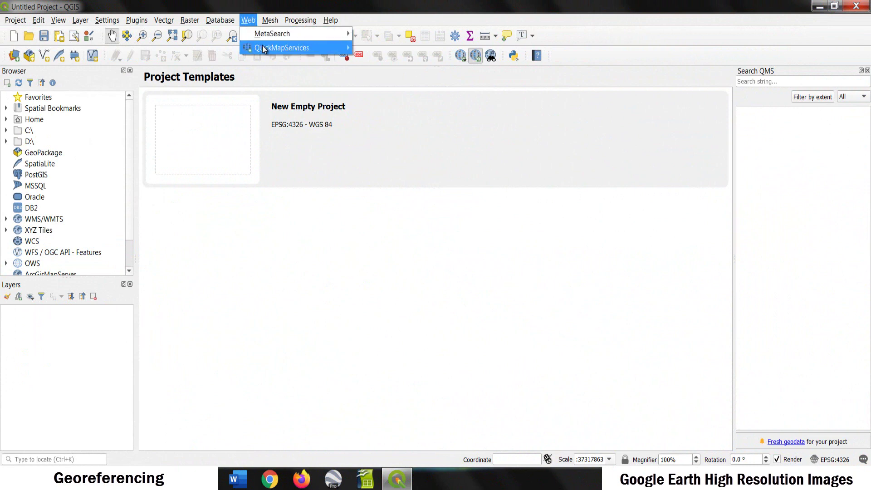
mouse_move(263, 49)
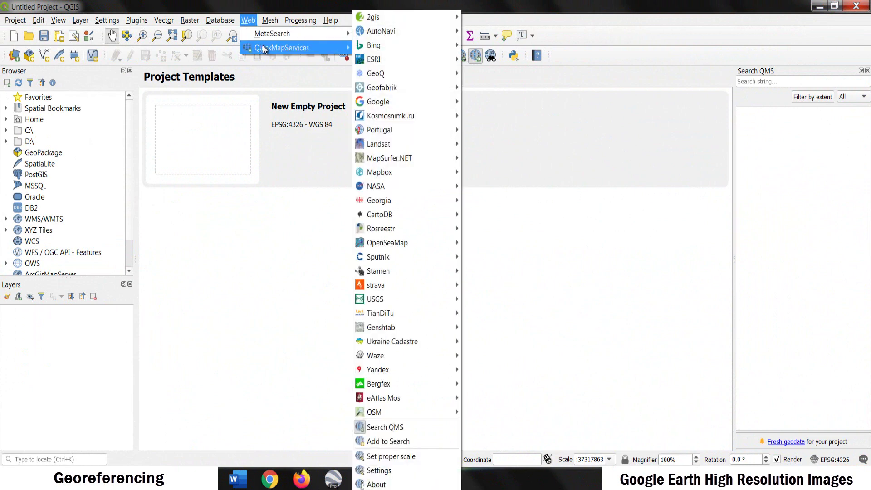
mouse_move(400, 104)
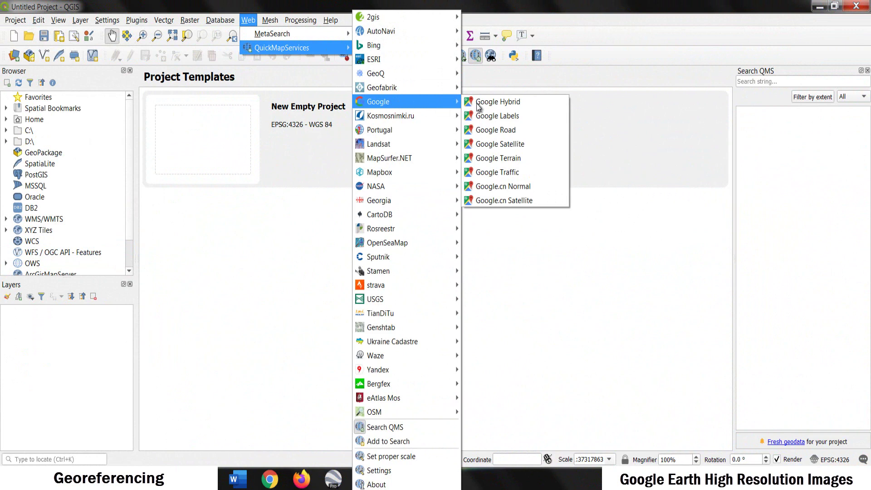
click(518, 201)
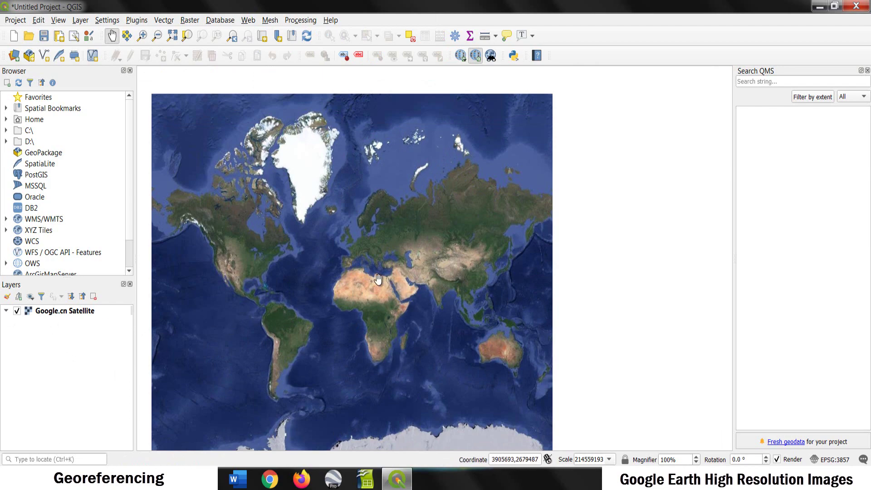
Add the Google Hybrid basemap from QuickMapServices and hide the Google.cn Satellite layer
scroll(402, 290, up, 5)
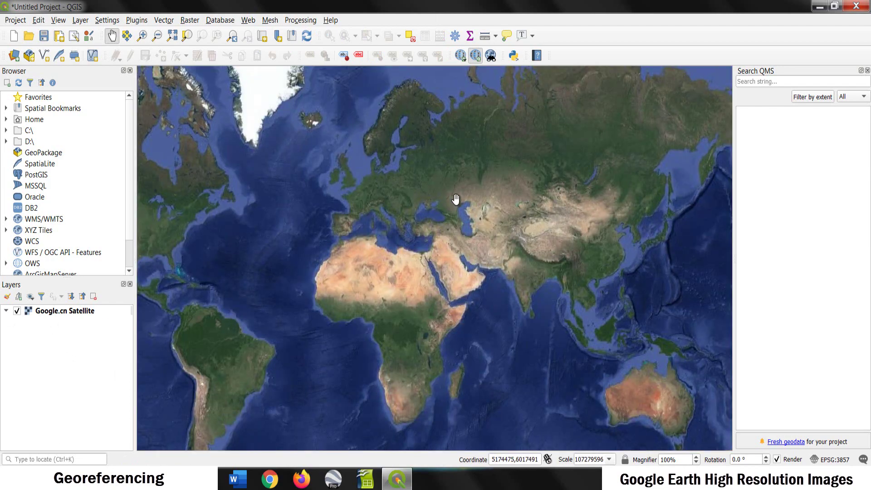
drag(456, 200, 450, 234)
scroll(447, 241, up, 3)
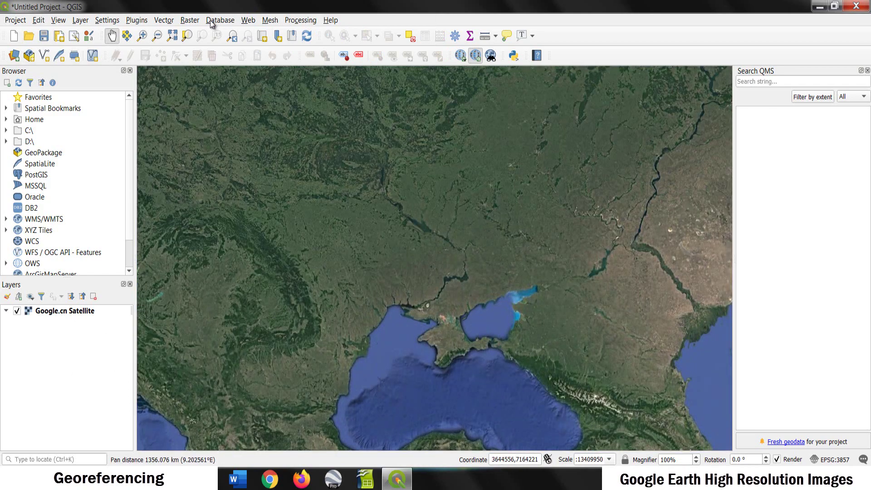
click(250, 20)
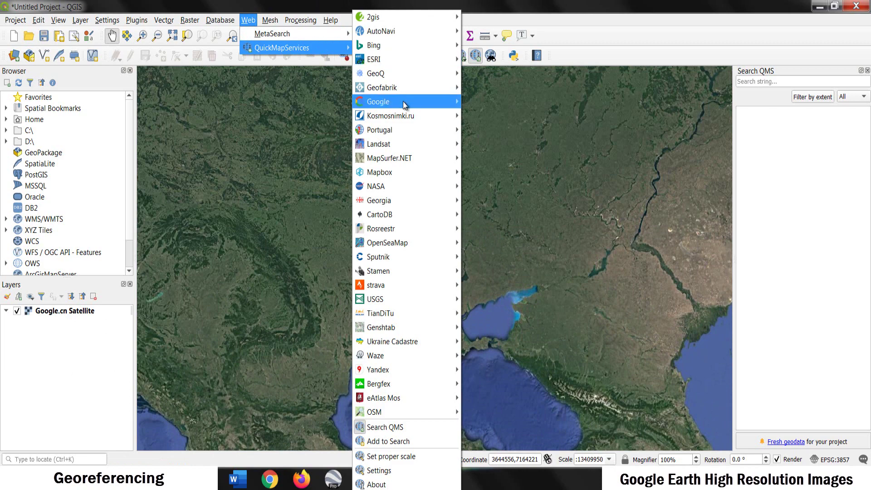
mouse_move(414, 103)
click(516, 102)
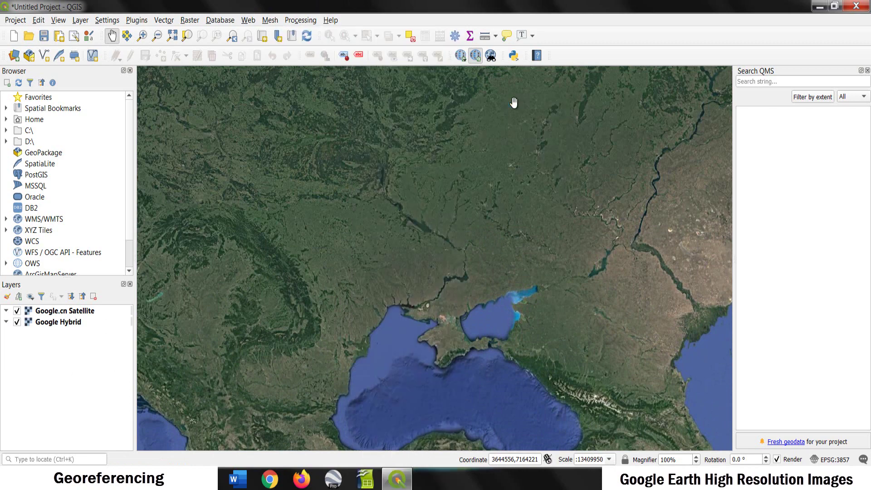
click(17, 311)
drag(303, 293, 412, 363)
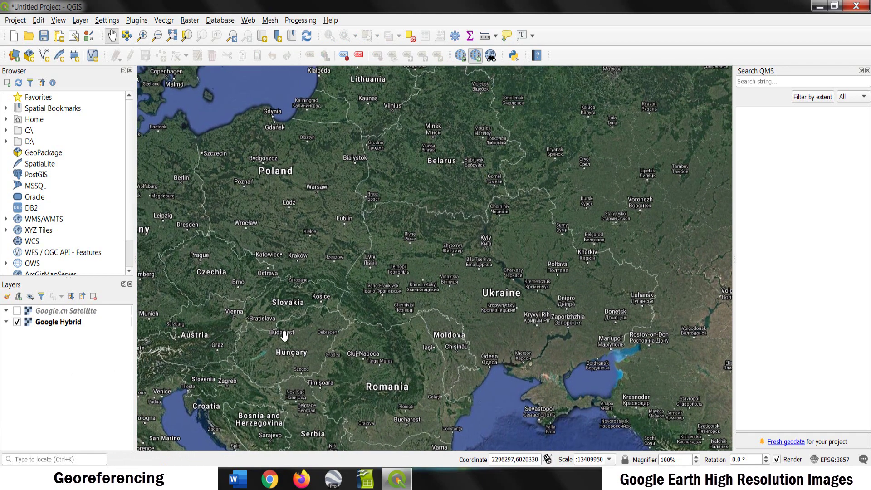
Examine the Google Hybrid imagery of Budapest down to the MOL station on Kossuth Lajos street in Csepel
scroll(280, 336, up, 3)
scroll(292, 343, up, 3)
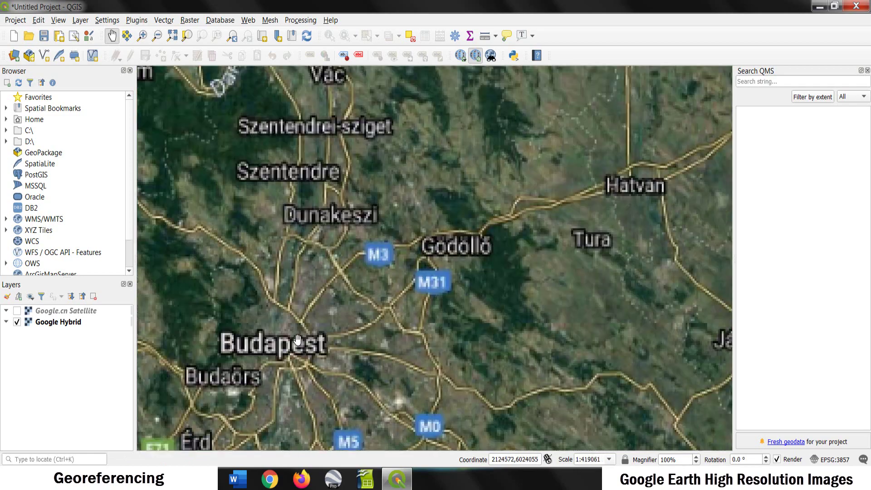
drag(267, 334, 366, 306)
scroll(367, 306, up, 1)
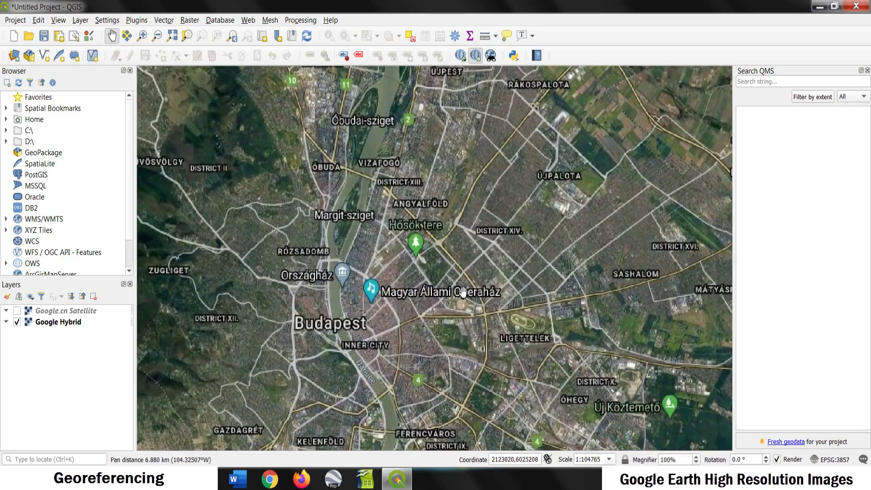
drag(433, 359, 386, 414)
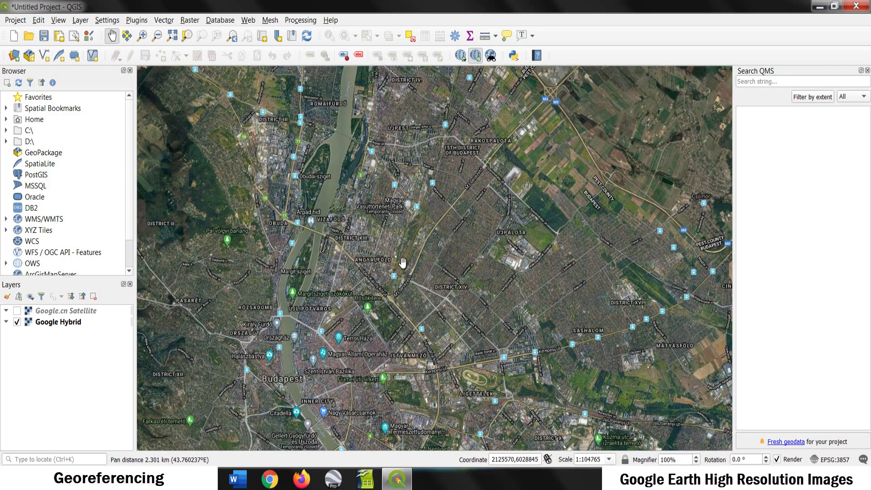
scroll(400, 271, down, 1)
drag(389, 363, 352, 256)
scroll(319, 307, up, 2)
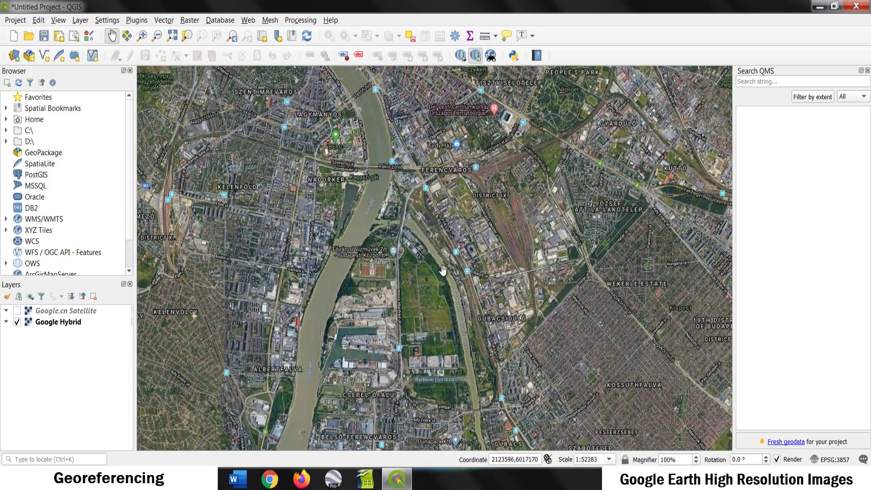
scroll(410, 316, up, 1)
drag(394, 435, 425, 266)
scroll(423, 310, up, 3)
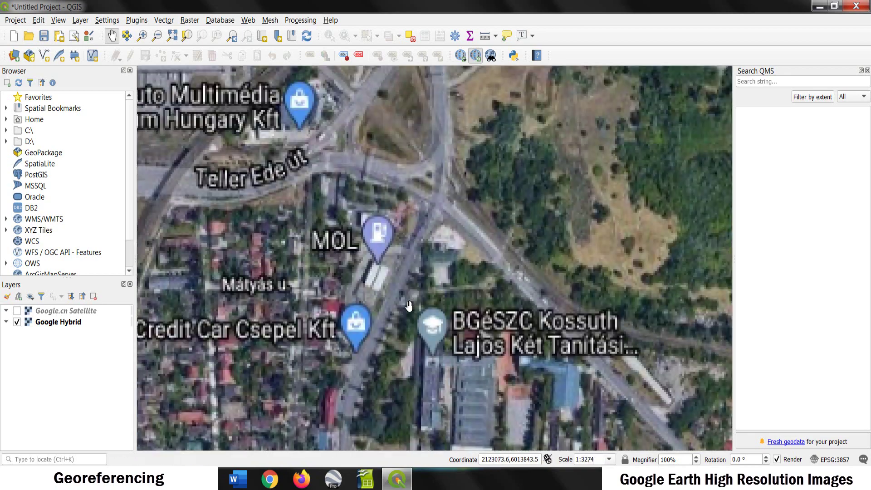
scroll(381, 282, up, 1)
drag(351, 294, 391, 295)
scroll(391, 295, up, 2)
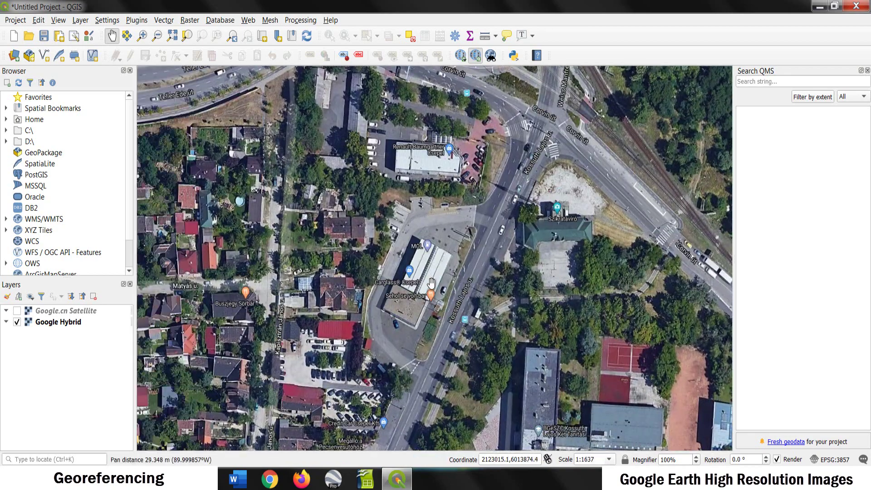
scroll(392, 295, down, 1)
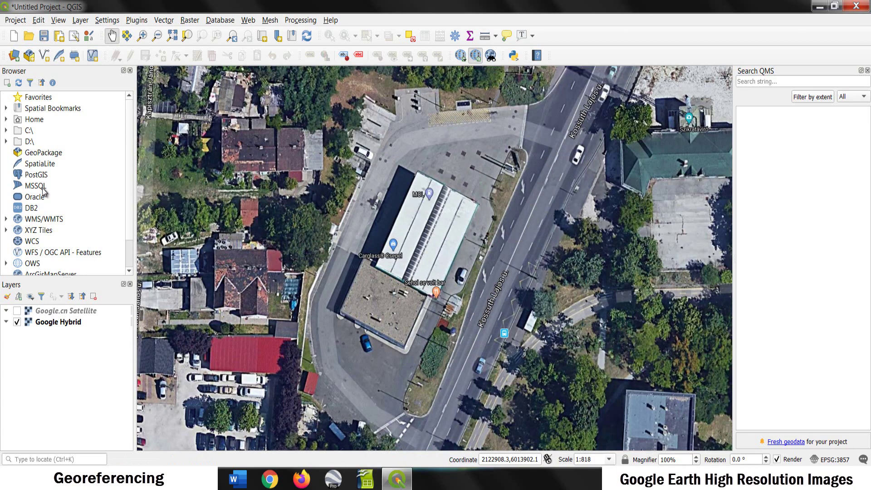
Hide the Google Hybrid layer and show the Google.cn Satellite layer over the MOL station area instead
click(18, 323)
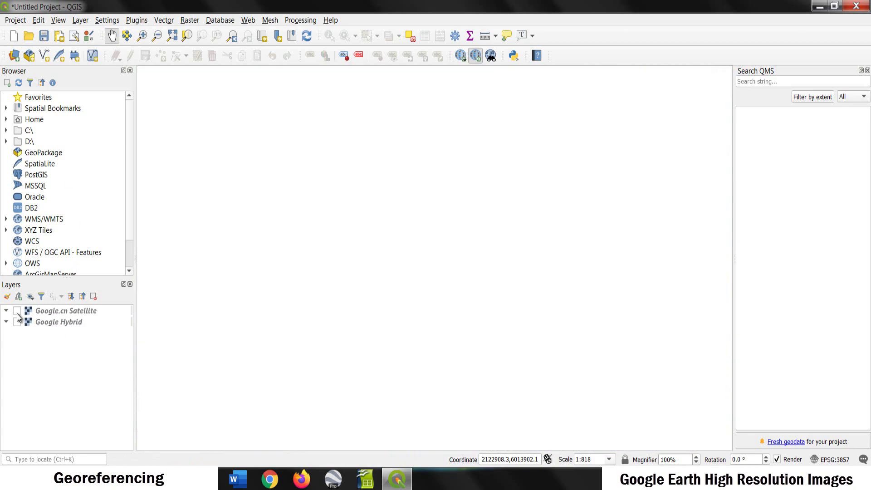
click(17, 311)
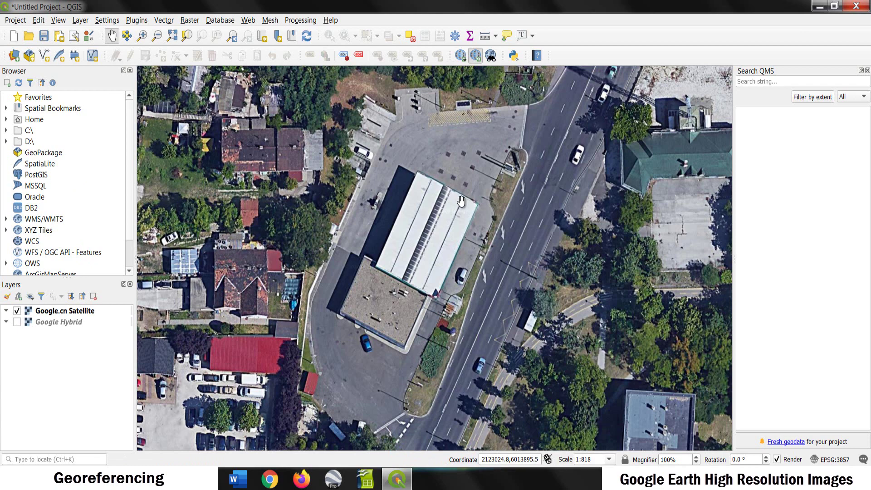
scroll(446, 241, down, 1)
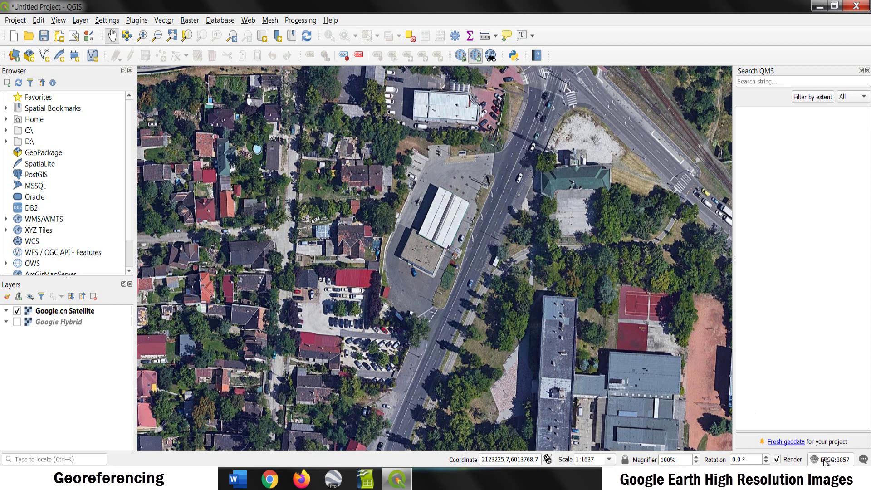
scroll(442, 187, up, 1)
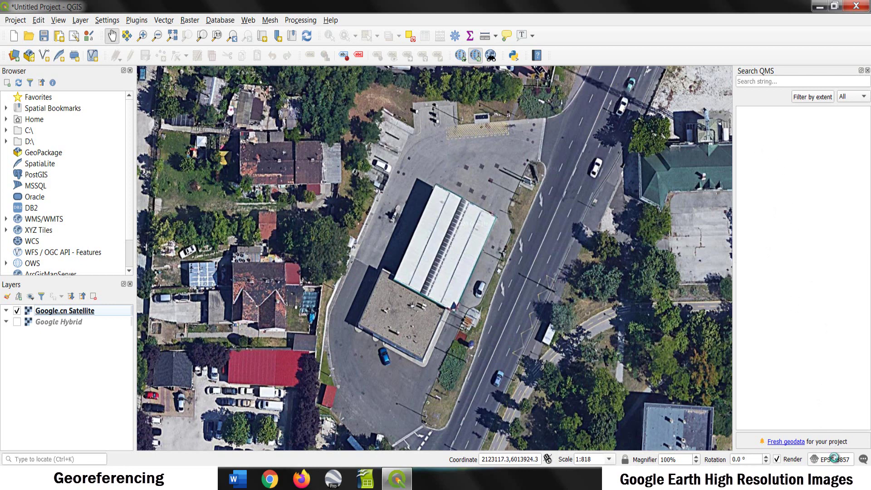
Open the project's coordinate reference system settings and filter the available systems by WGS 84
click(835, 460)
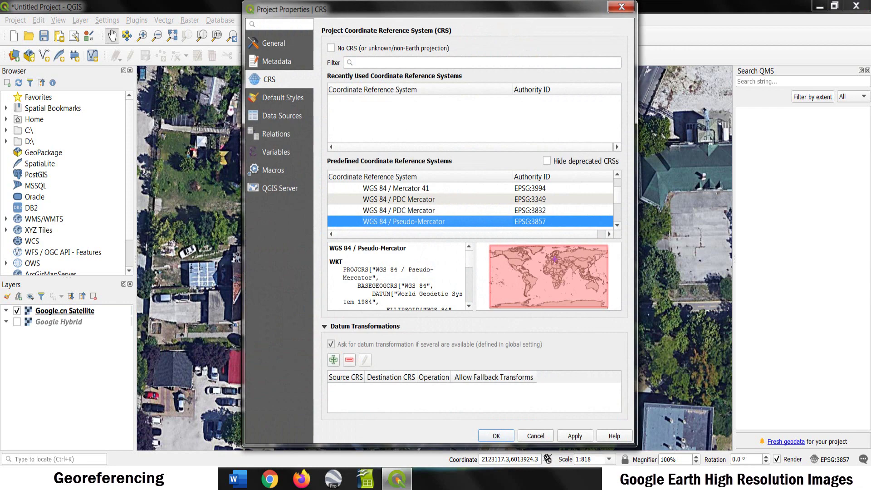
click(486, 62)
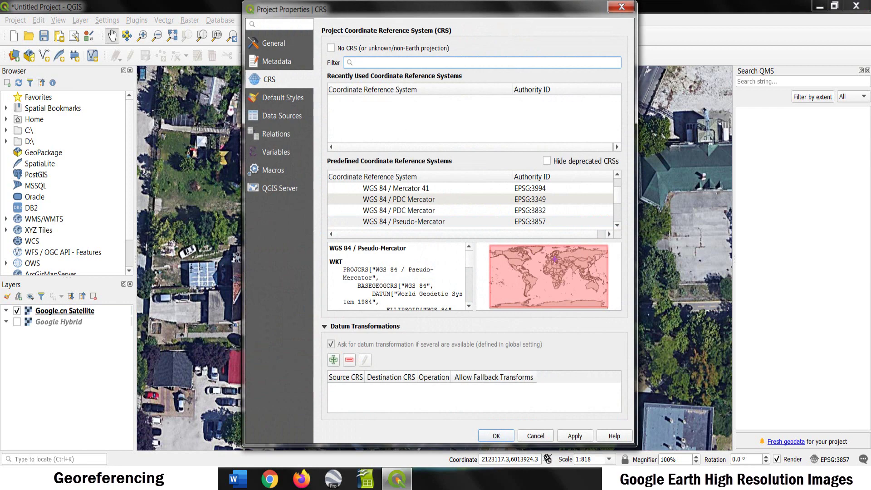
text(W)
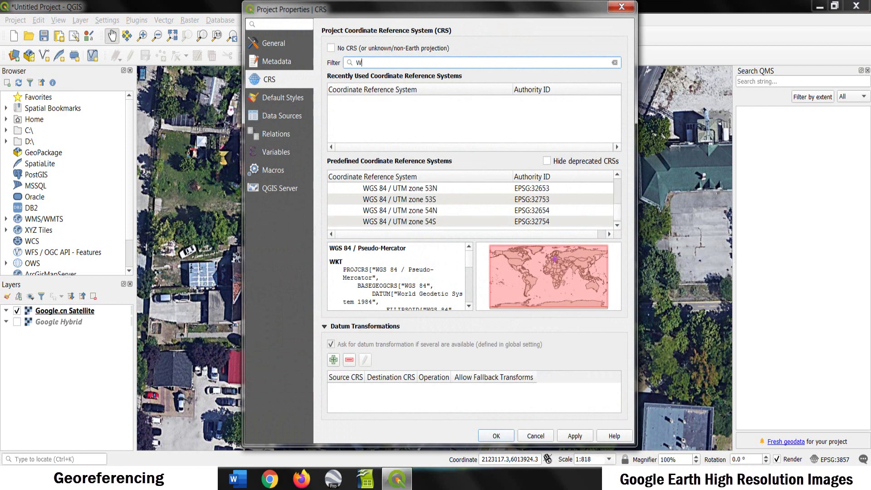
text(GS)
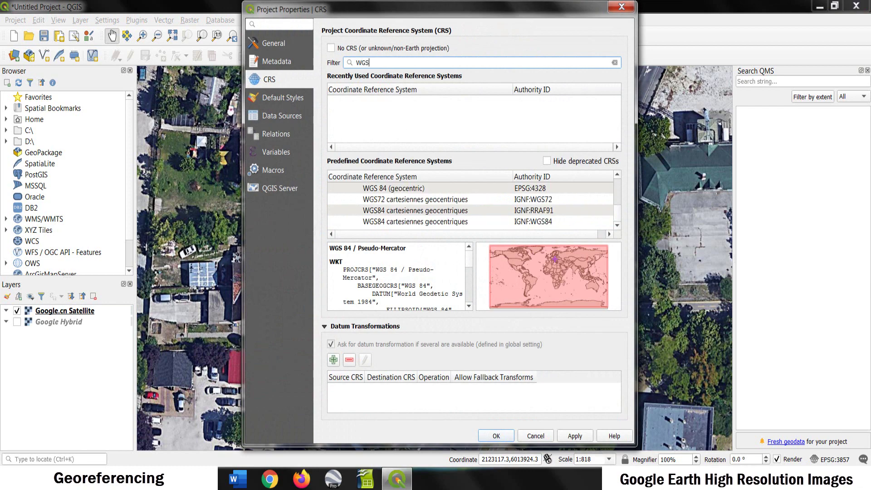
text( 84)
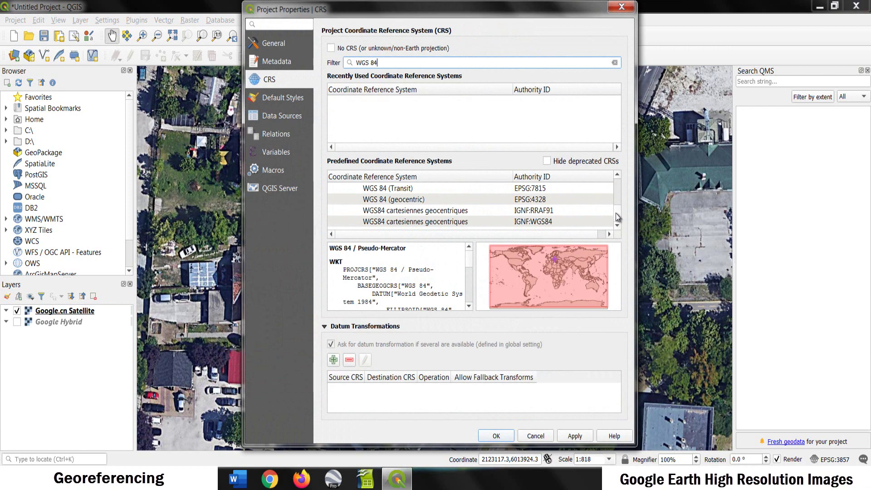
Set the project coordinate reference system to WGS 84 / UTM zone 34N (EPSG:32634) and confirm the project properties
scroll(618, 212, down, 5)
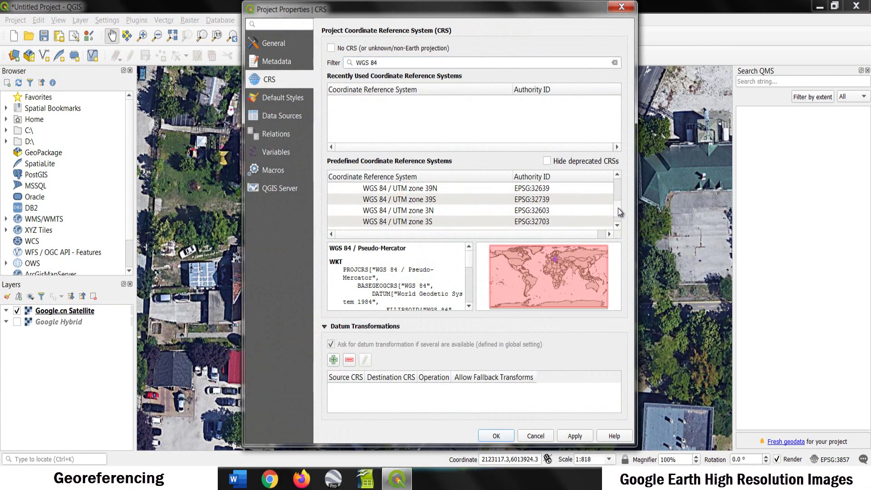
click(618, 176)
click(618, 176)
click(617, 176)
click(618, 175)
click(617, 176)
click(617, 176)
click(617, 176)
click(617, 176)
click(618, 175)
click(617, 176)
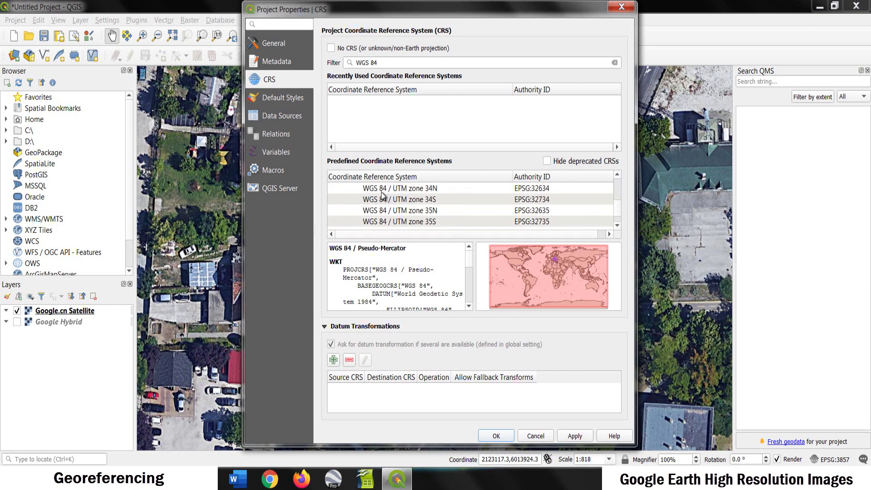
click(433, 189)
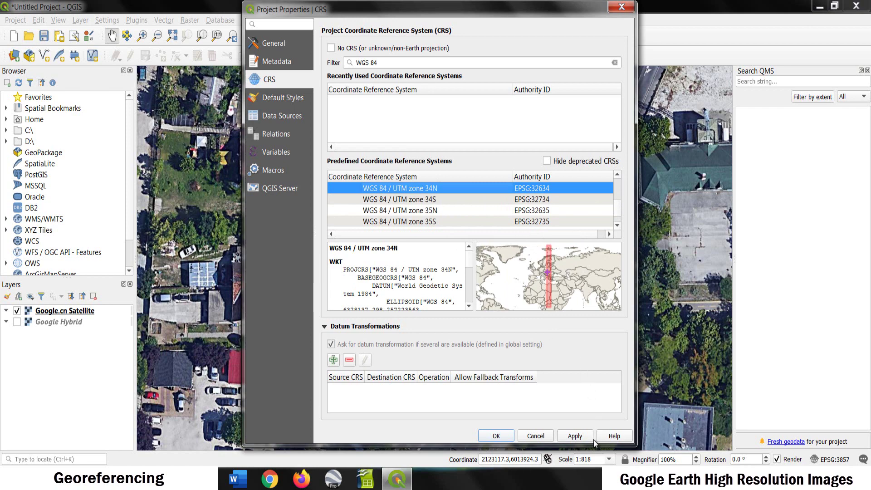
click(575, 436)
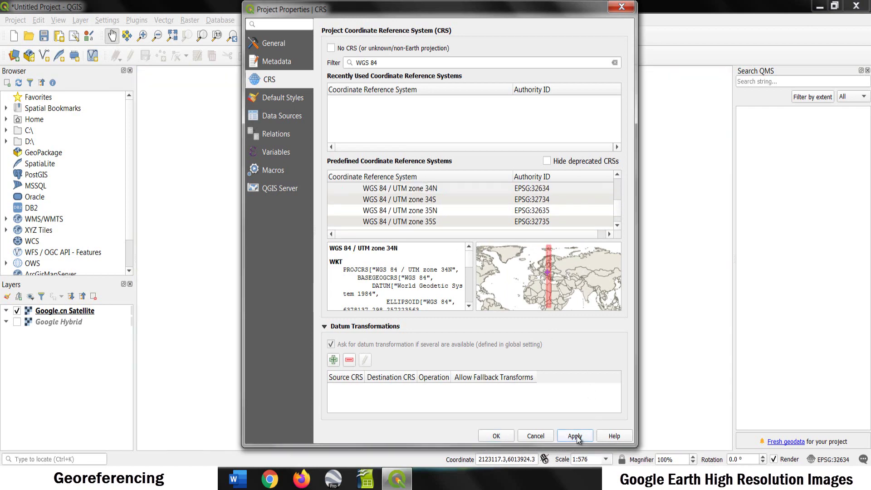
click(496, 436)
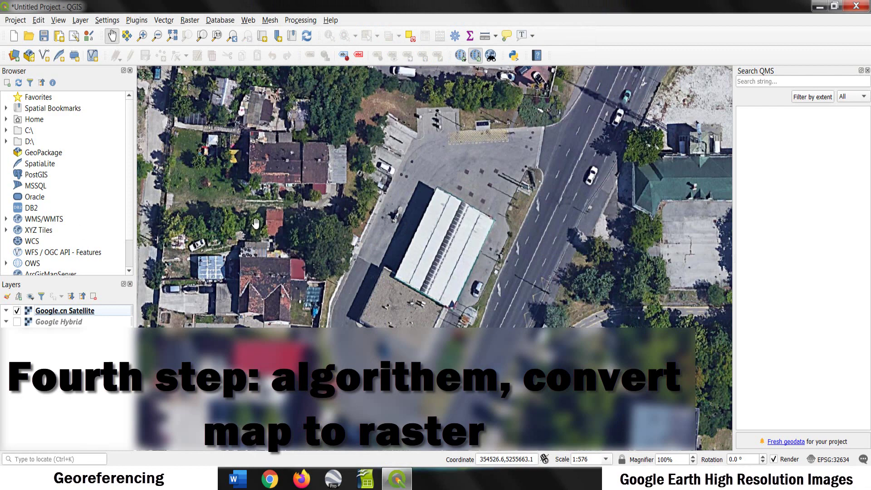
Open the Convert map to raster algorithm from the raster tools of the Processing Toolbox
click(298, 19)
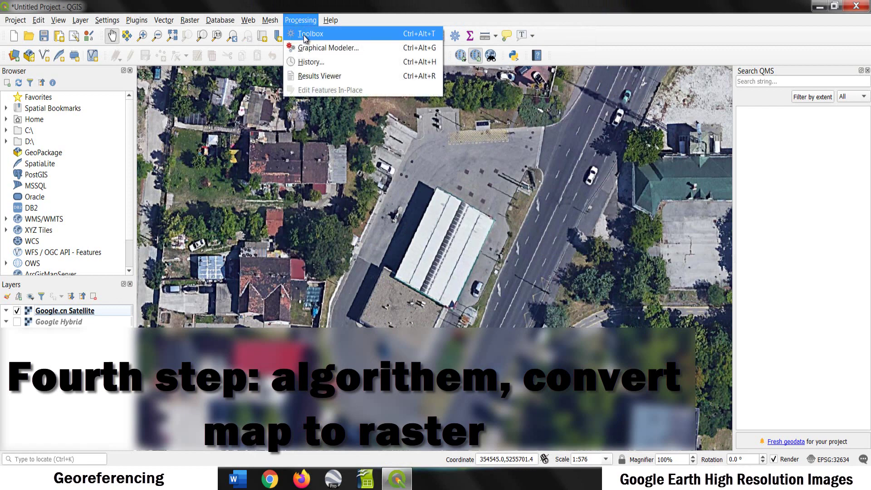
click(304, 30)
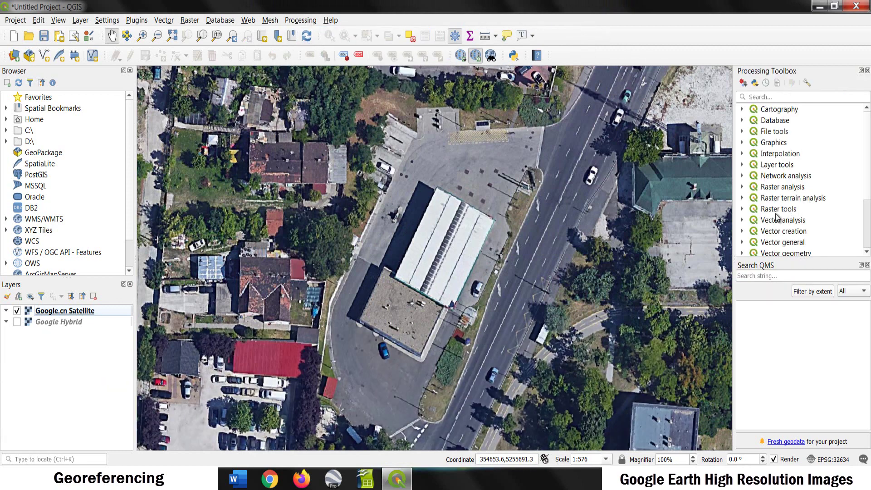
click(742, 210)
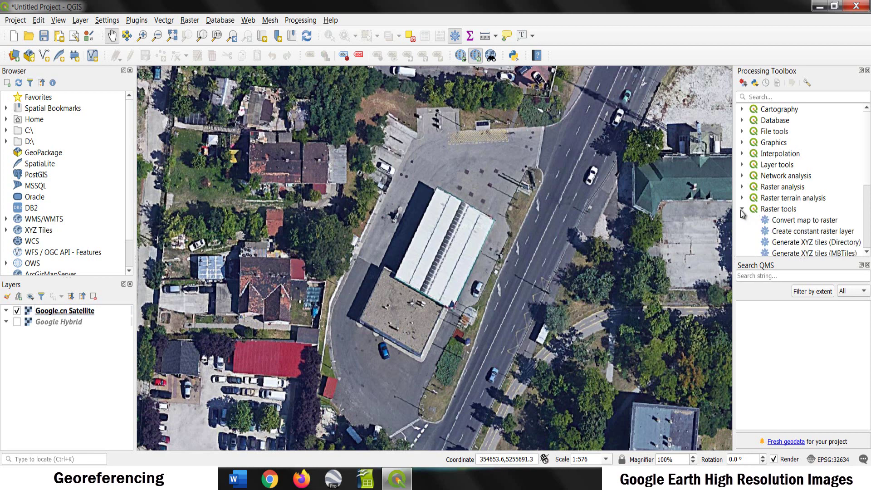
mouse_move(781, 226)
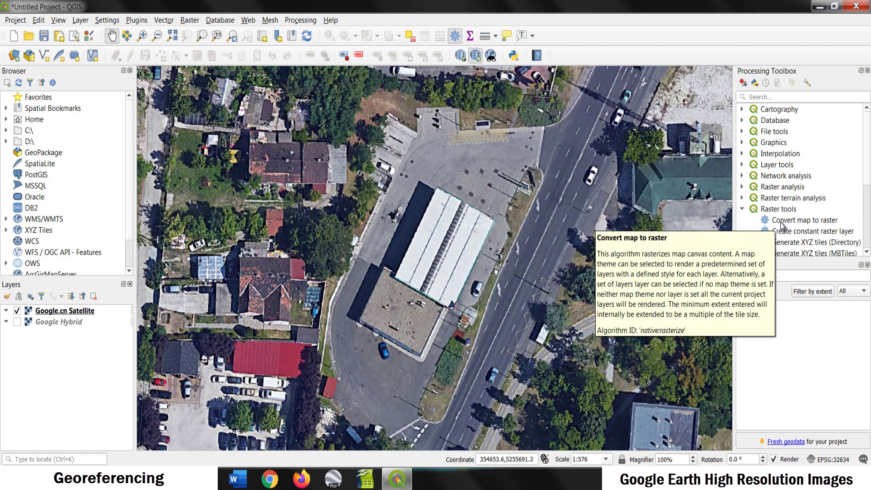
click(781, 223)
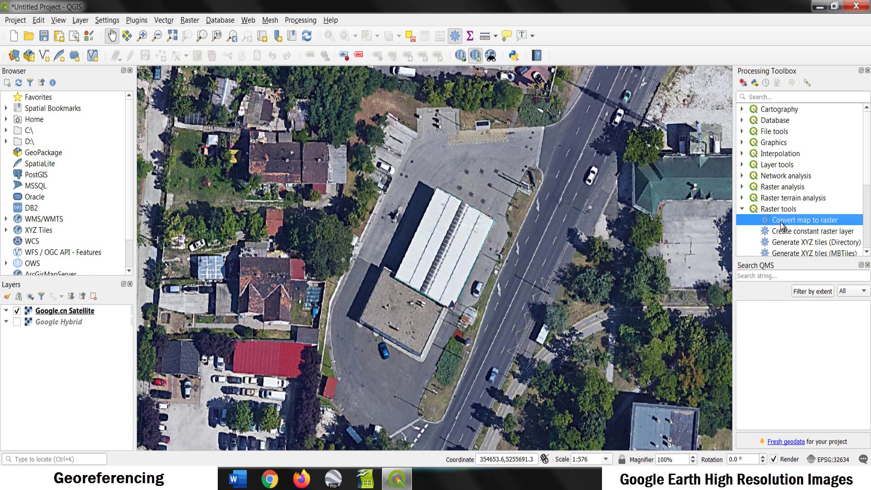
double_click(782, 222)
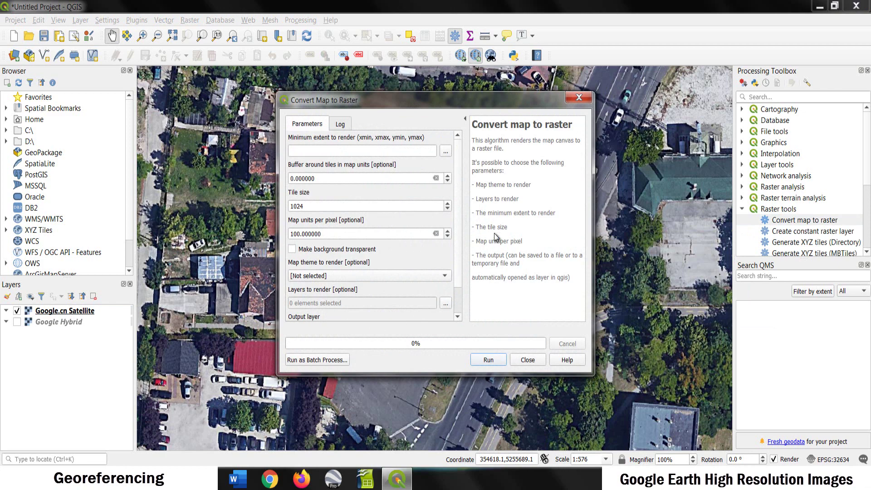
Define the minimum extent to render as a rectangle on the canvas around the MOL station and the adjoining road
click(445, 151)
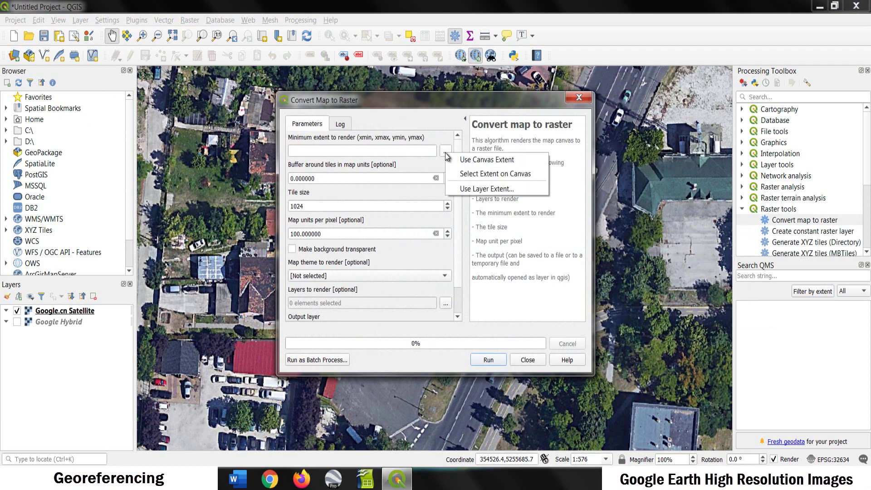
click(469, 176)
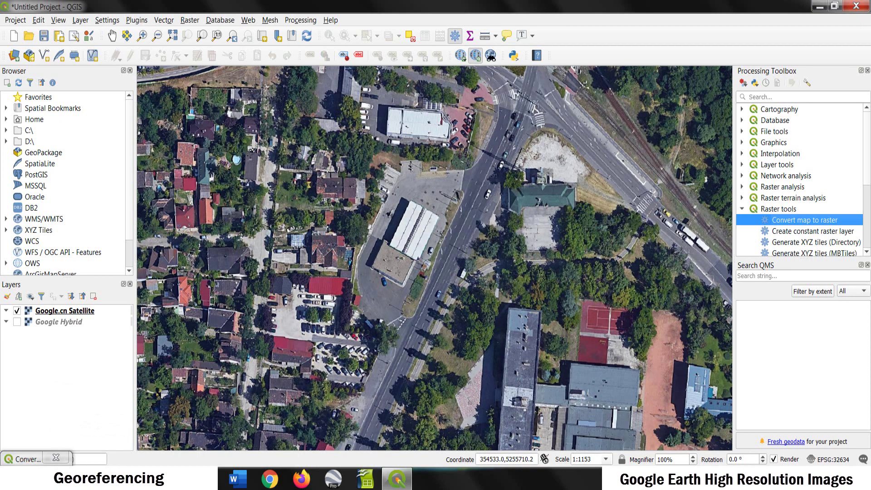
mouse_move(326, 115)
mouse_down()
mouse_move(365, 347)
mouse_move(384, 384)
mouse_move(525, 387)
mouse_up()
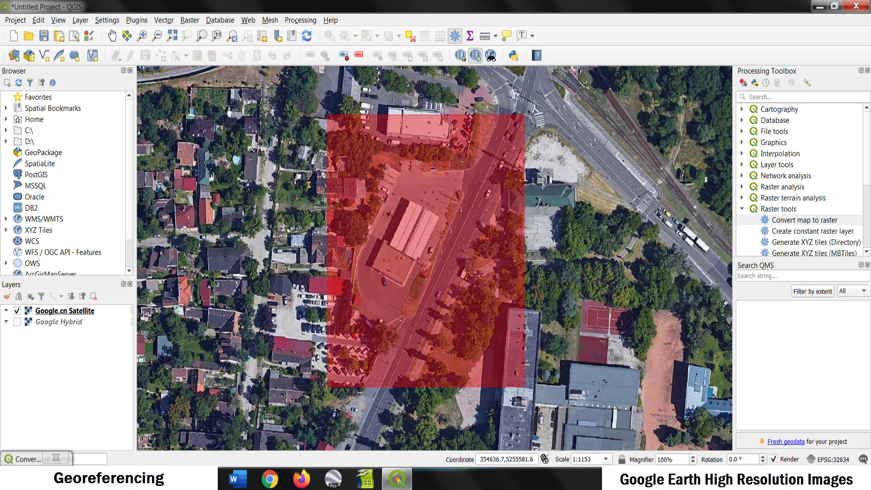
drag(526, 388, 525, 388)
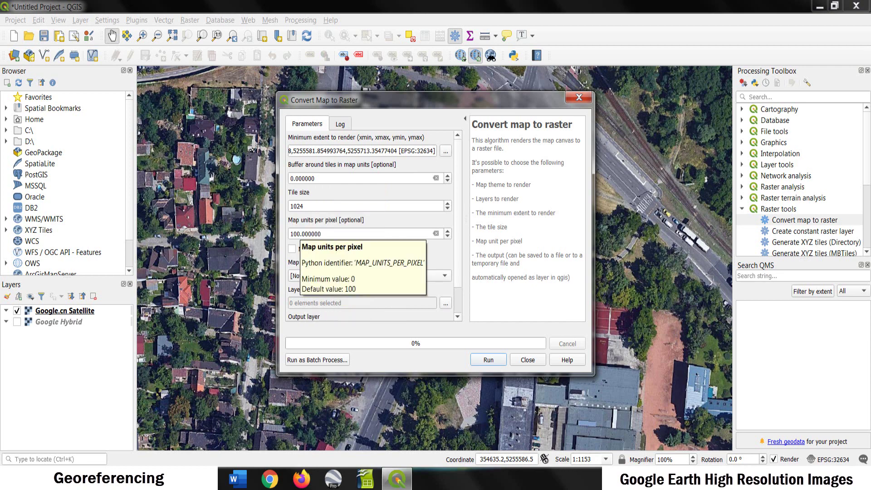
Set the map units per pixel to 0.01 and choose Google.cn Satellite as the only layer to render
double_click(295, 233)
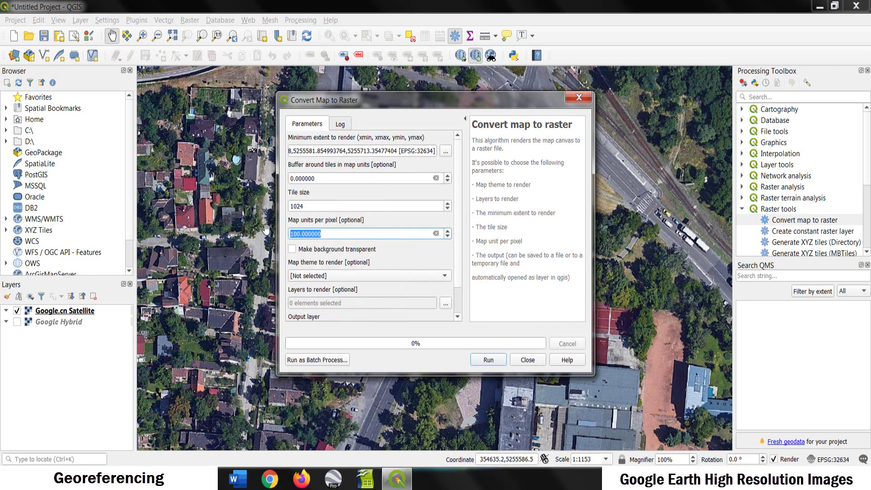
text(0.01)
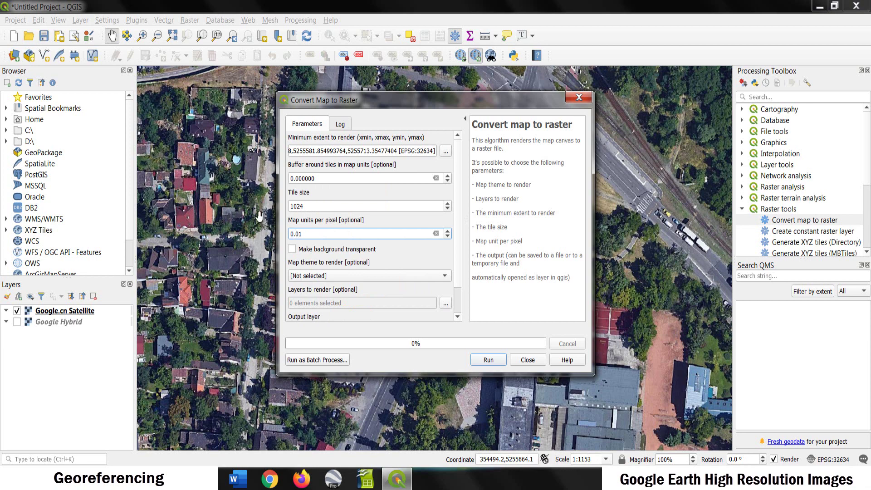
key(Tab)
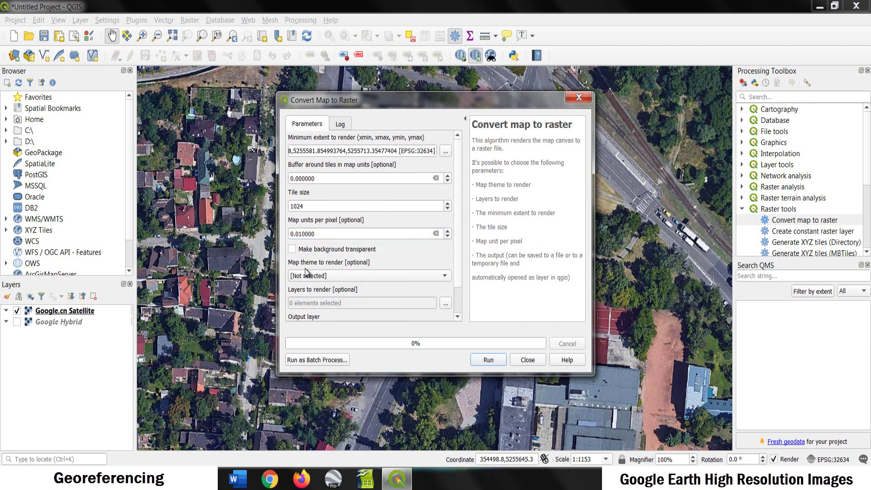
click(445, 278)
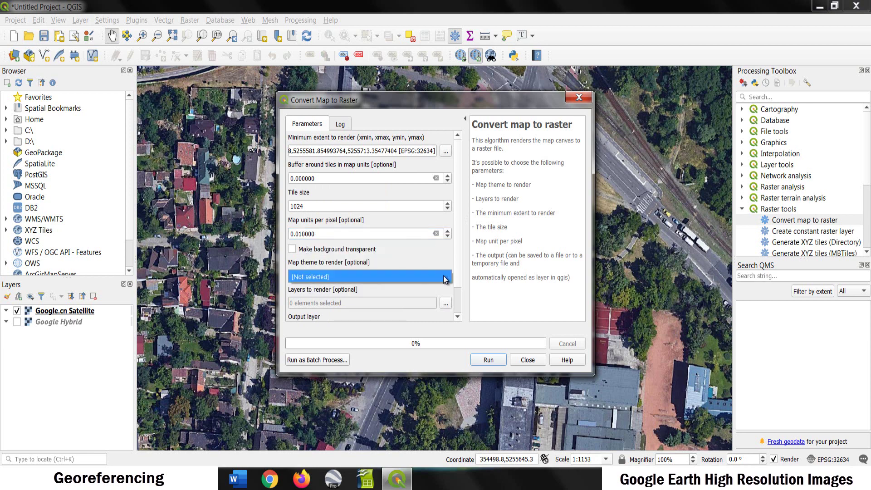
click(445, 277)
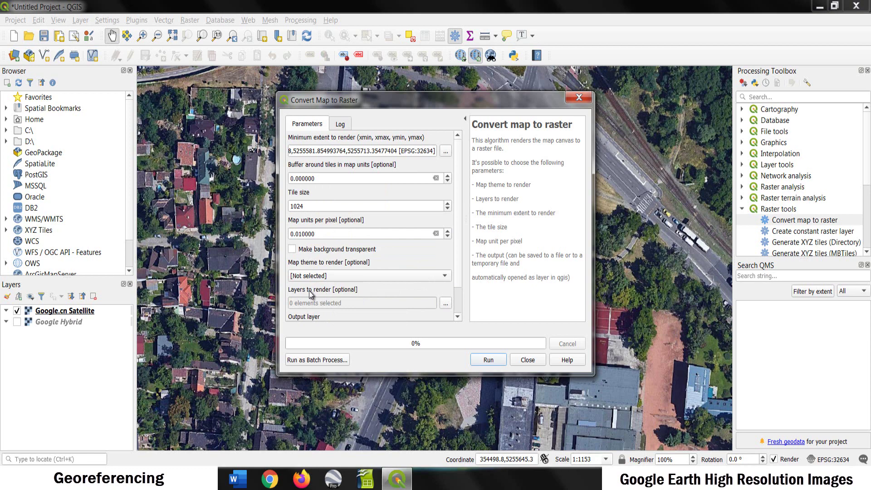
click(444, 305)
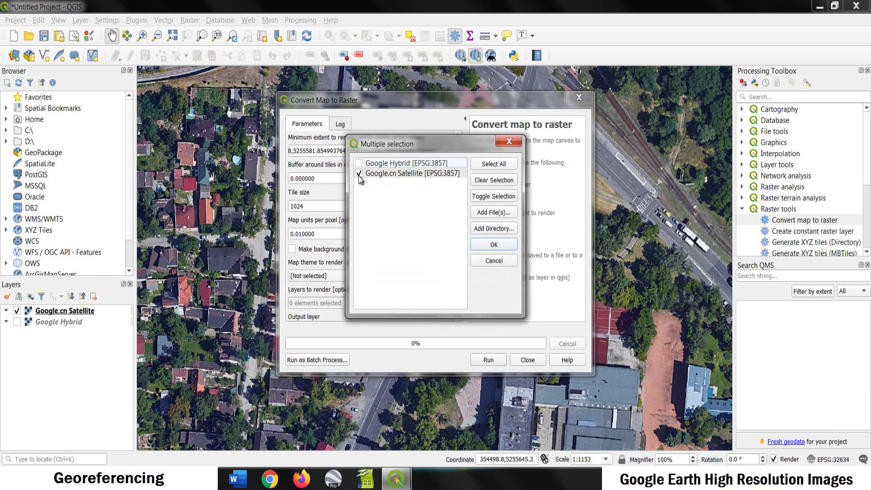
click(486, 245)
Set the output layer to a TIF file named IMAGE in the GAS STATION folder on the Desktop
scroll(460, 275, down, 2)
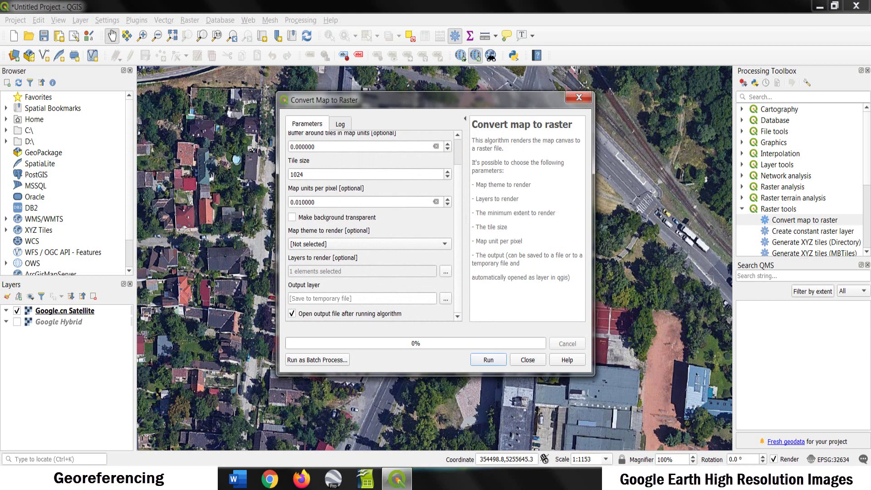
click(447, 300)
click(476, 325)
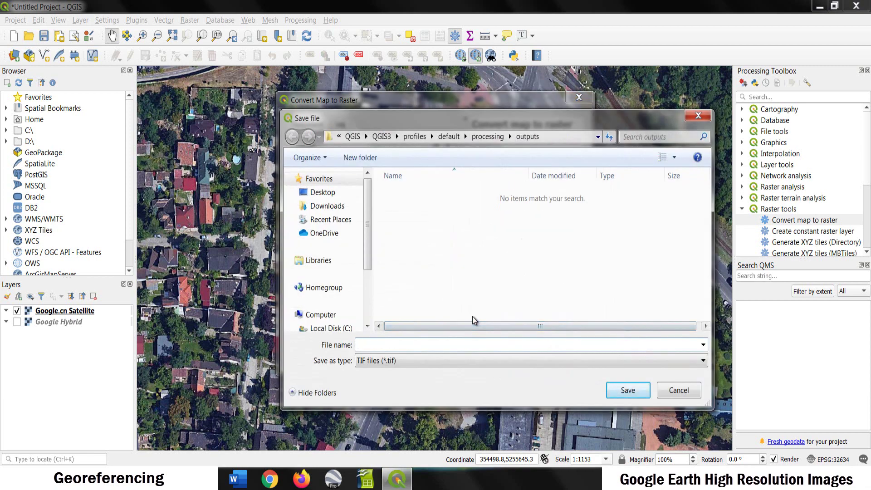
click(325, 193)
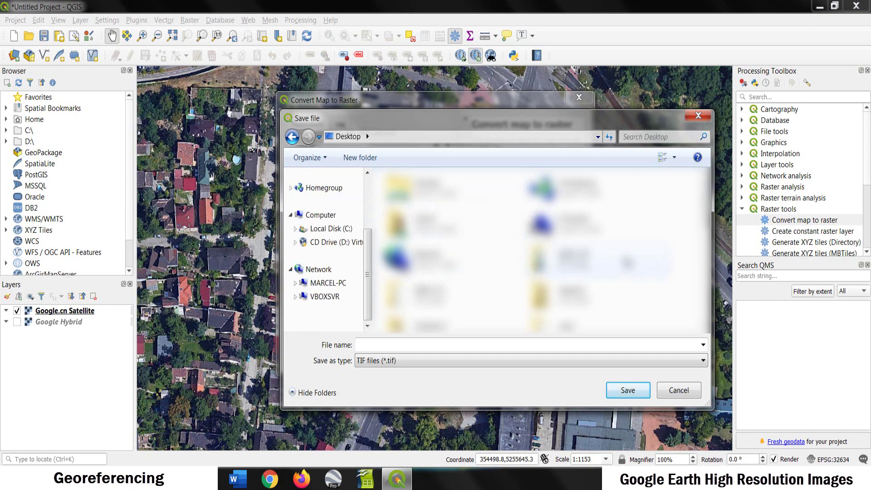
drag(711, 218, 716, 354)
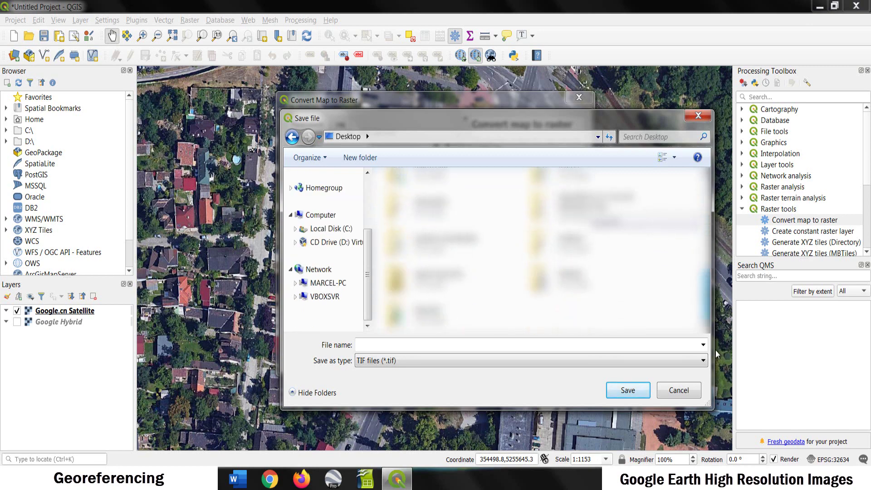
click(433, 213)
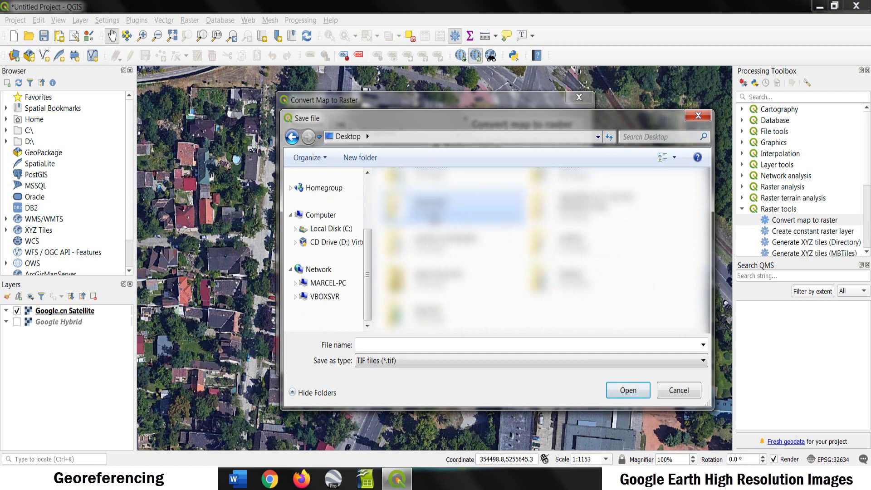
scroll(542, 250, down, 1)
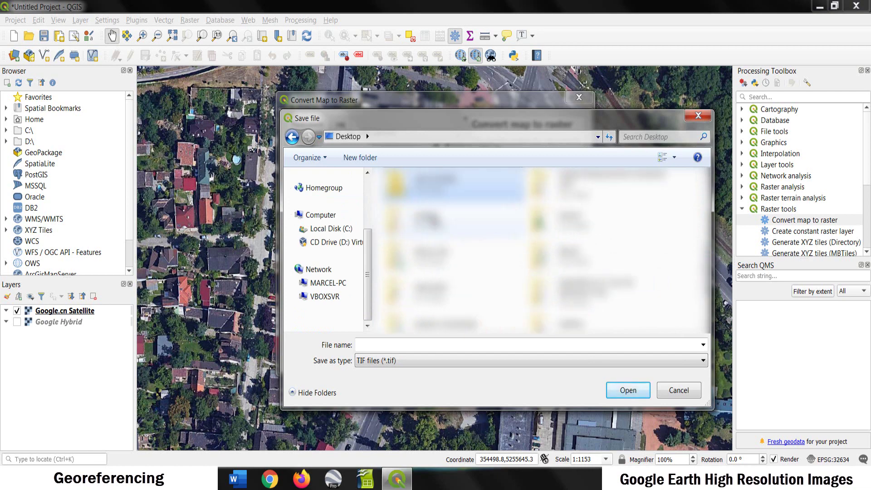
double_click(447, 186)
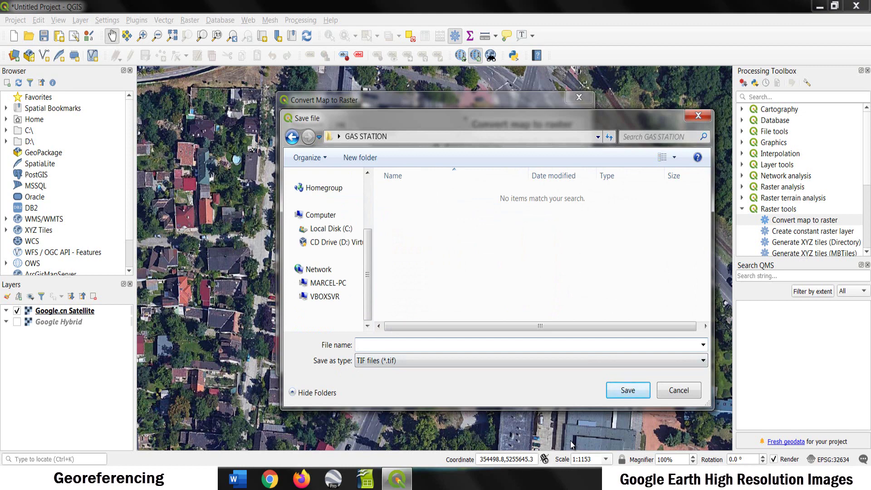
text(IMAGE)
click(620, 391)
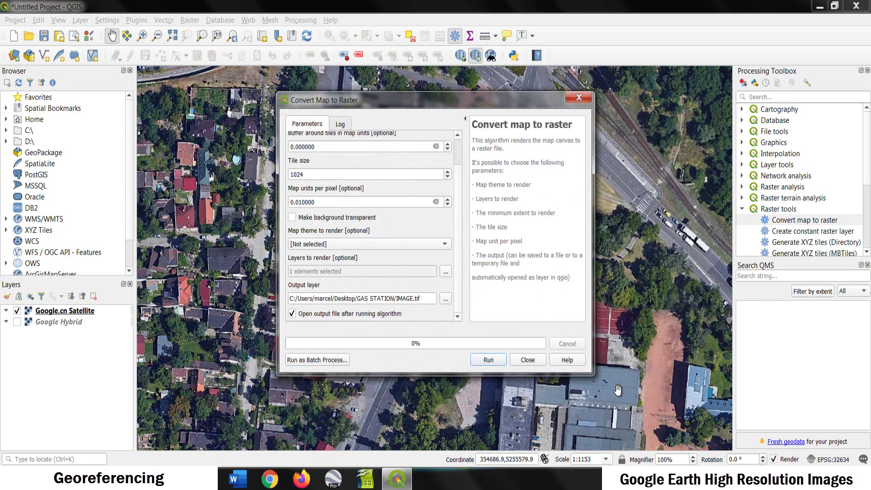
Run the map-to-raster conversion, close the algorithm and hide the Google.cn Satellite layer
click(487, 360)
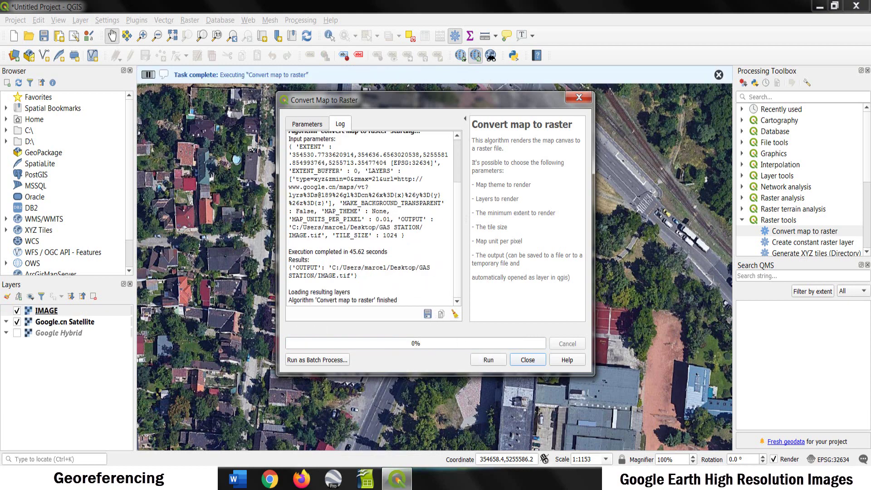
click(528, 363)
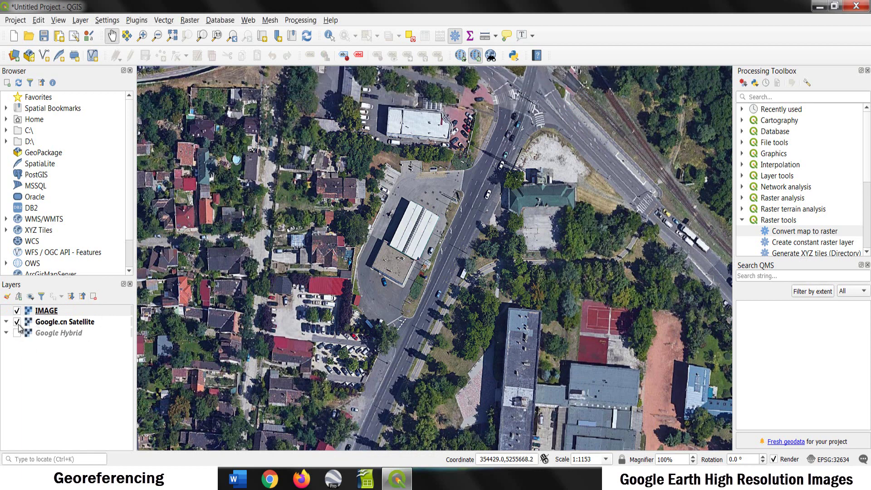
click(16, 322)
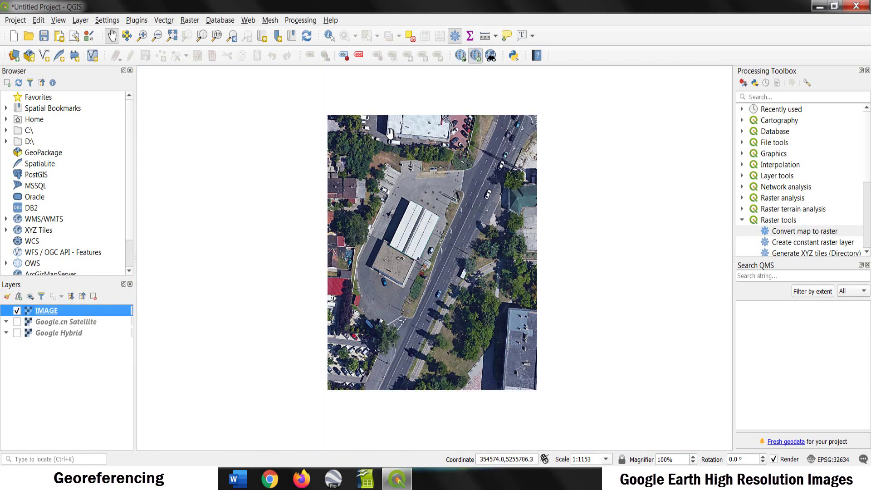
Check the coordinate reference system in the IMAGE layer's information and look at the exported file in the GAS STATION folder
right_click(53, 311)
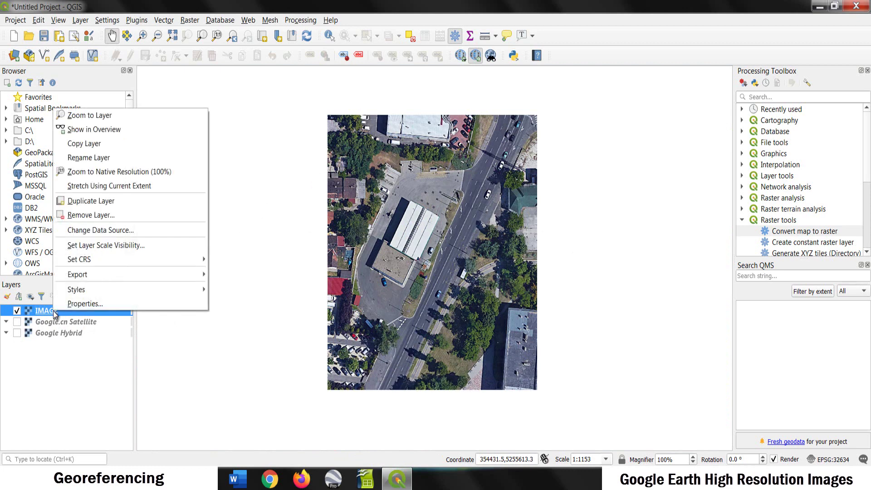
click(83, 307)
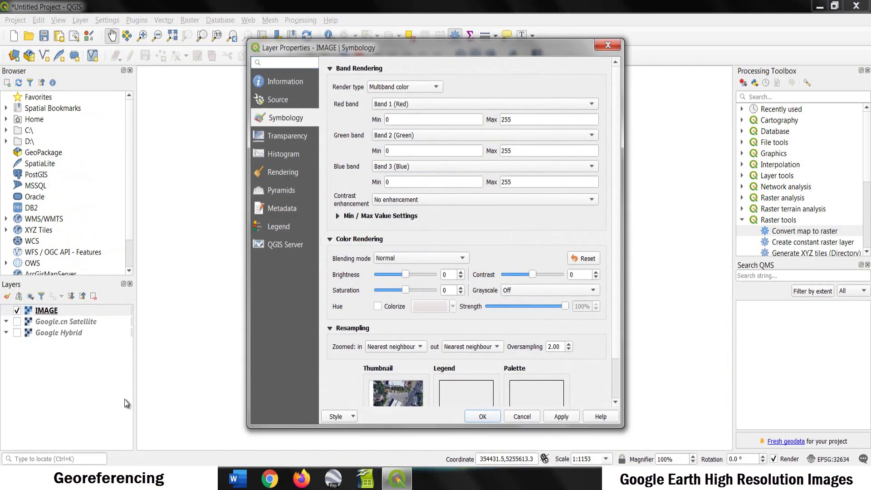
click(281, 83)
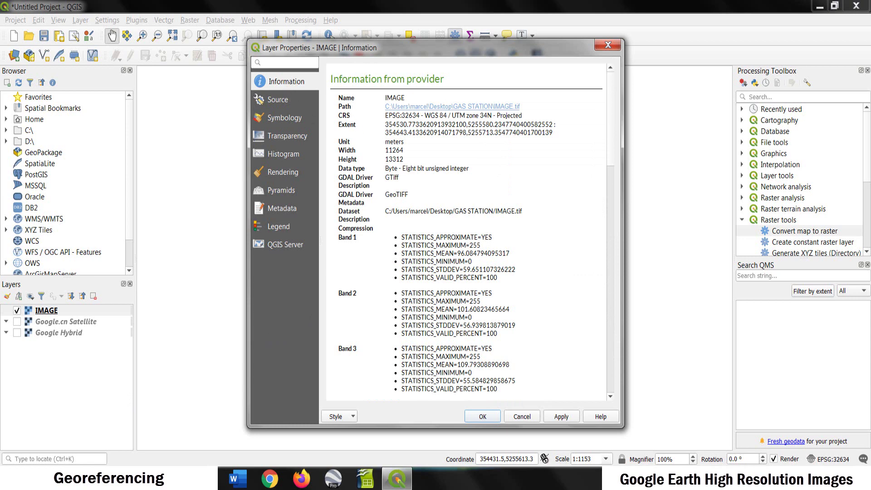
drag(385, 115, 523, 115)
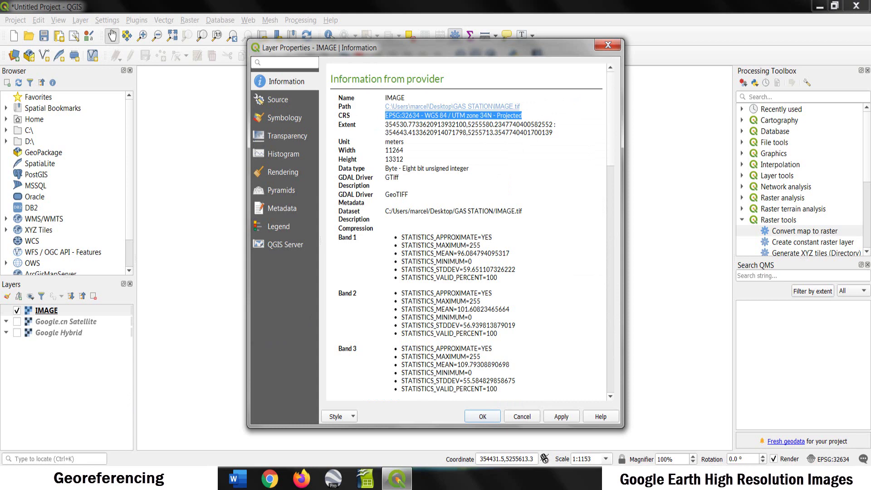
click(608, 45)
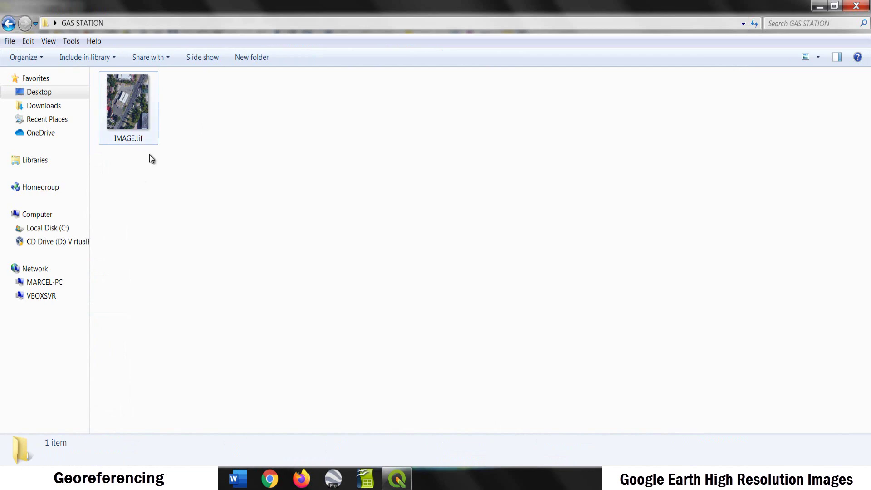
click(820, 8)
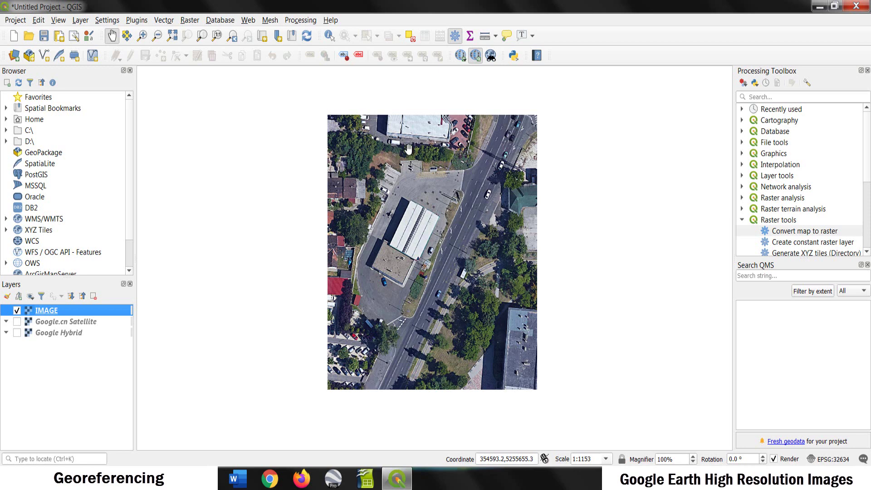
drag(160, 267, 163, 272)
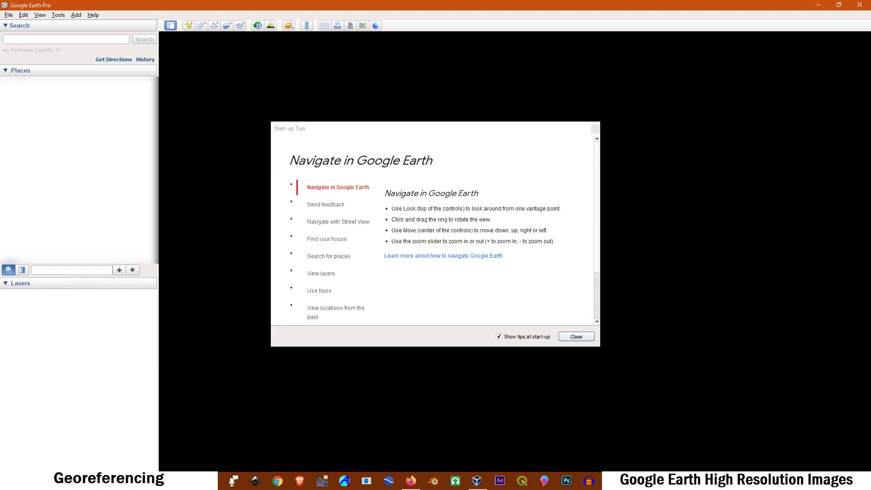
Switch to Google Earth Pro, dismiss the start-up tips and examine the round bare clearing beside the forest track crossing
click(576, 337)
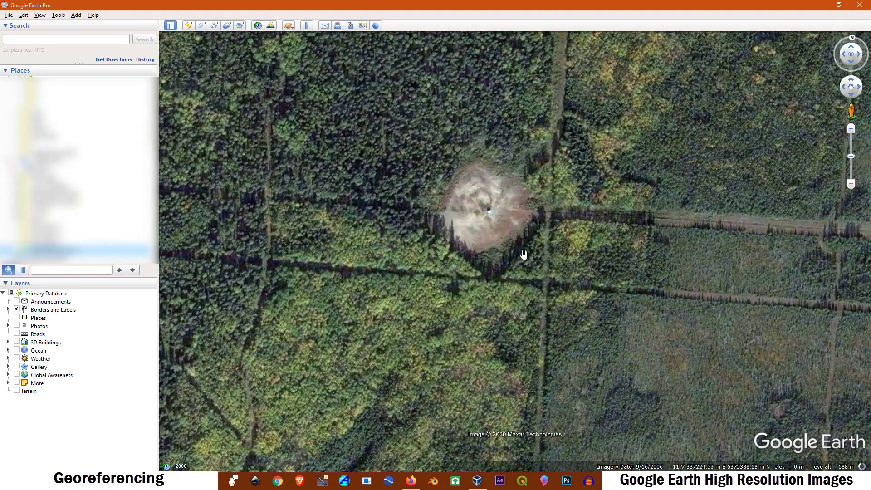
scroll(409, 314, down, 4)
scroll(410, 313, down, 5)
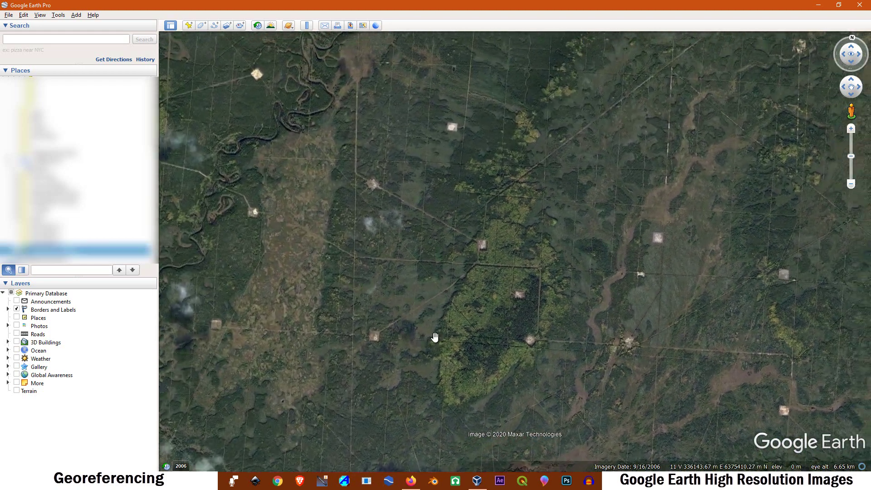
scroll(439, 312, down, 2)
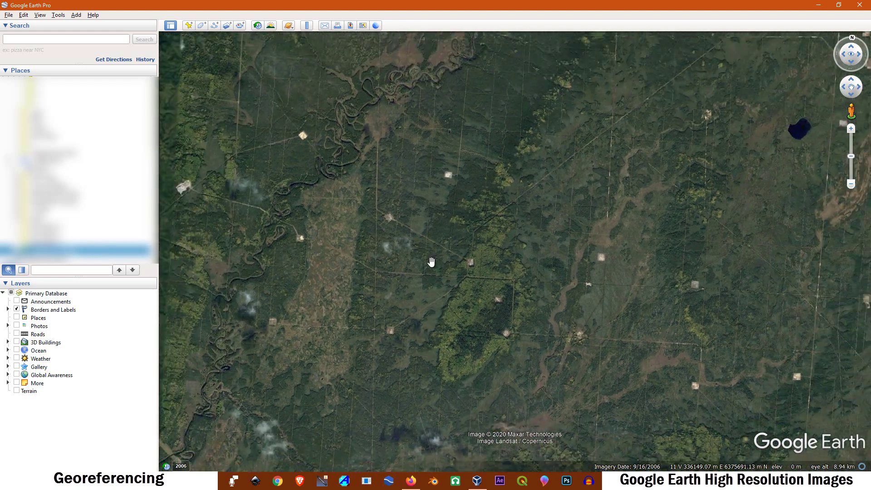
drag(416, 235, 354, 224)
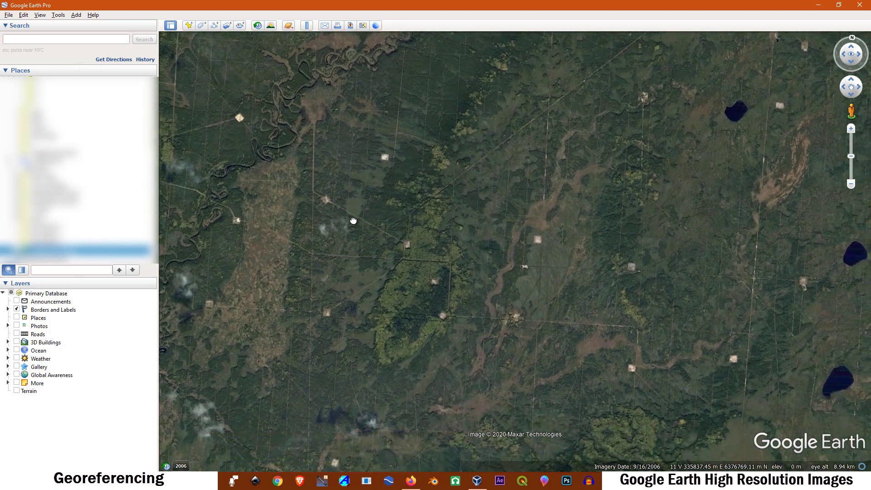
scroll(450, 317, up, 4)
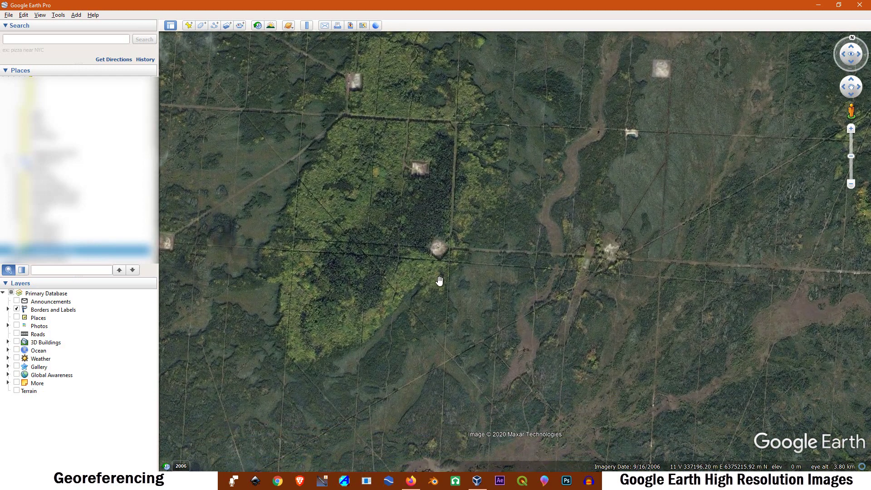
scroll(434, 271, up, 1)
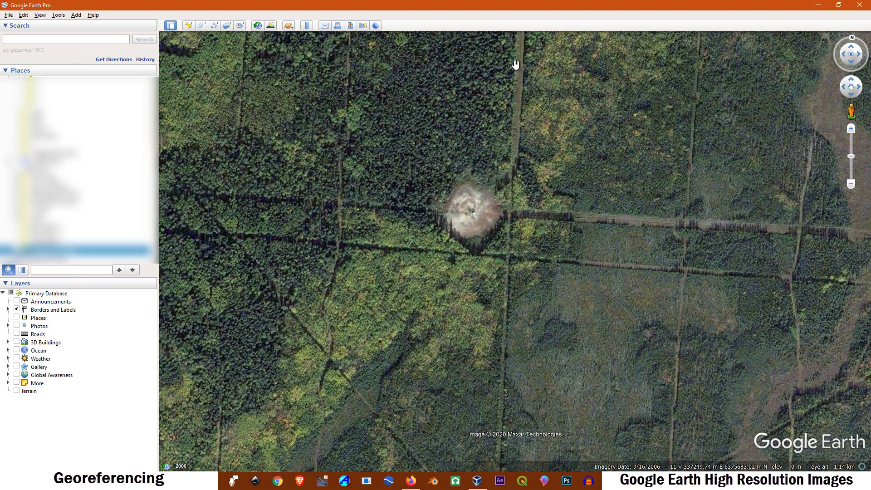
Check in the Google Earth options that coordinates use Universal Transverse Mercator with metres and kilometres, and accept the options
click(59, 16)
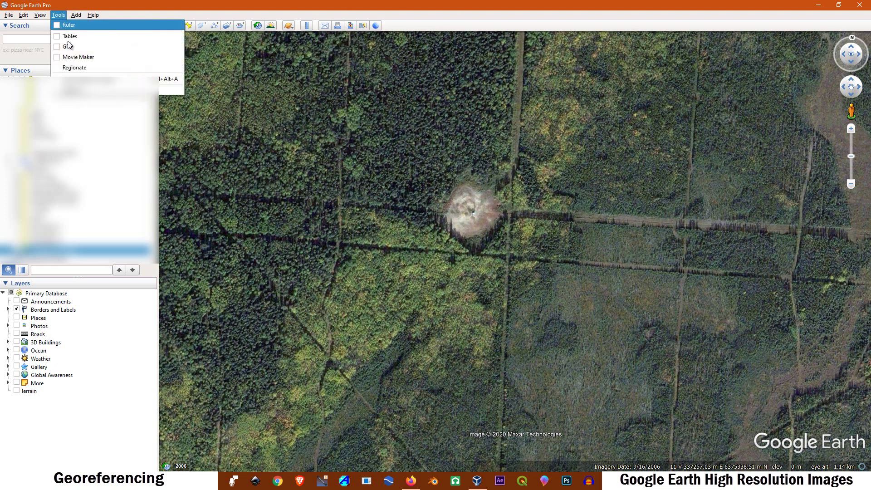
click(75, 85)
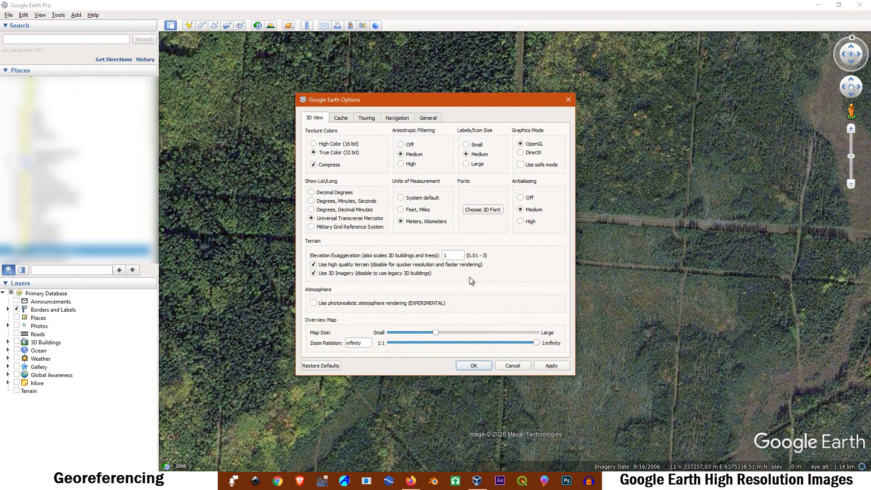
click(472, 366)
Place a new placemark on the round bare clearing and select its easting value for copying
click(189, 26)
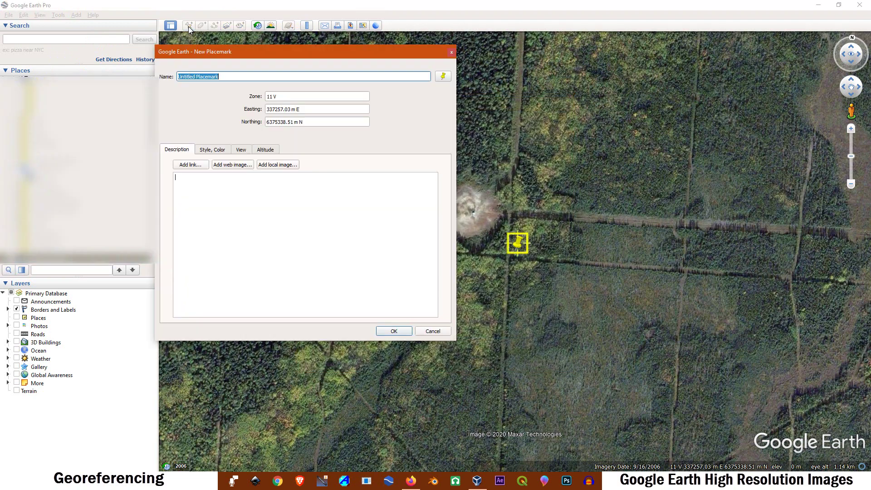
drag(290, 50, 695, 58)
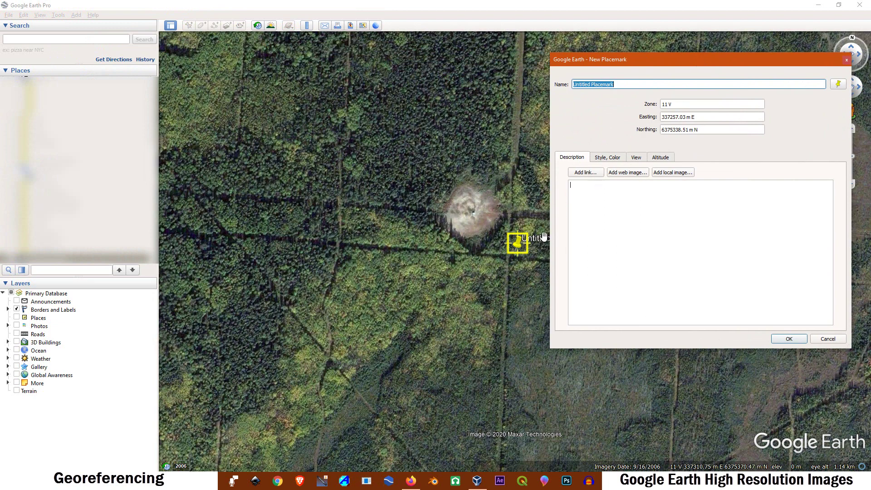
drag(516, 255, 471, 219)
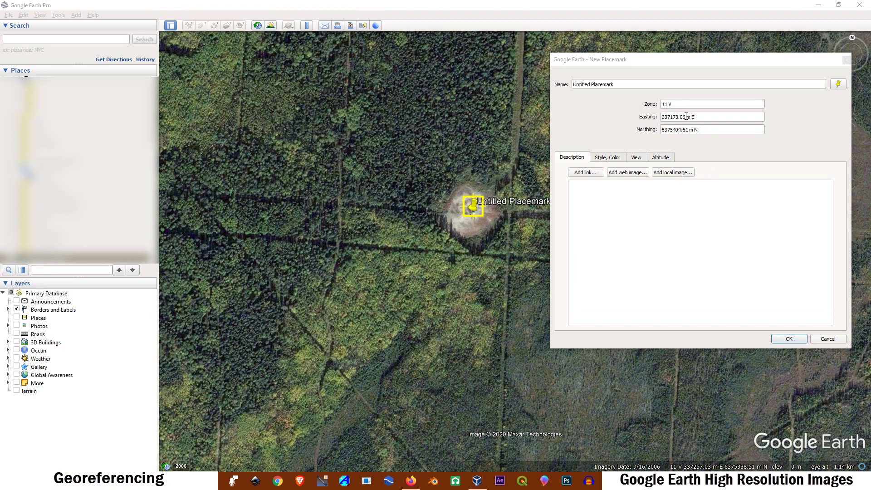
drag(686, 117, 662, 118)
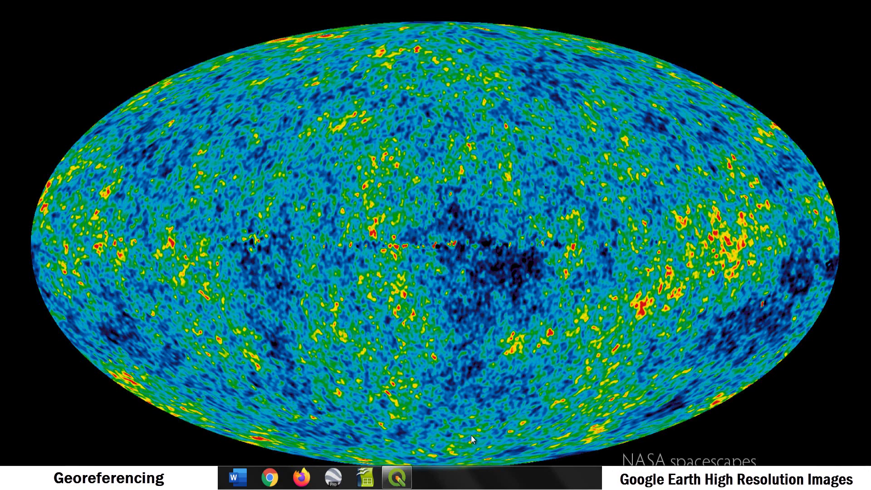
Switch to a blank spreadsheet in OpenOffice Calc
click(365, 479)
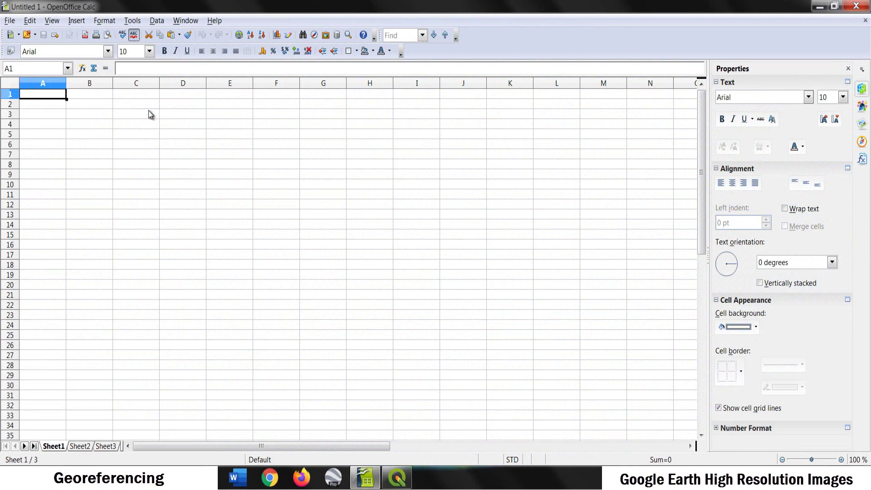
key(Right)
key(Down)
key(Down)
key(Down)
key(Down)
key(Down)
key(Down)
key(Down)
key(Down)
key(Down)
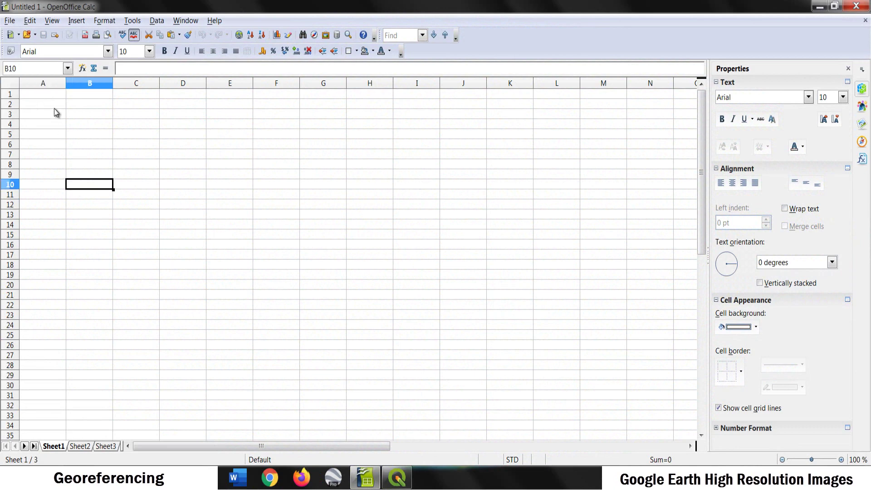
Enter the column headers x in cell A1 and y in cell B1
click(38, 96)
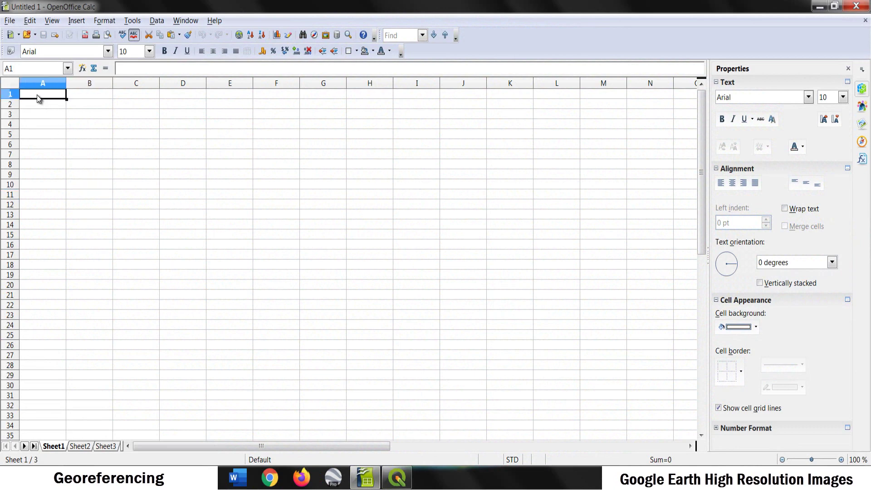
text(x)
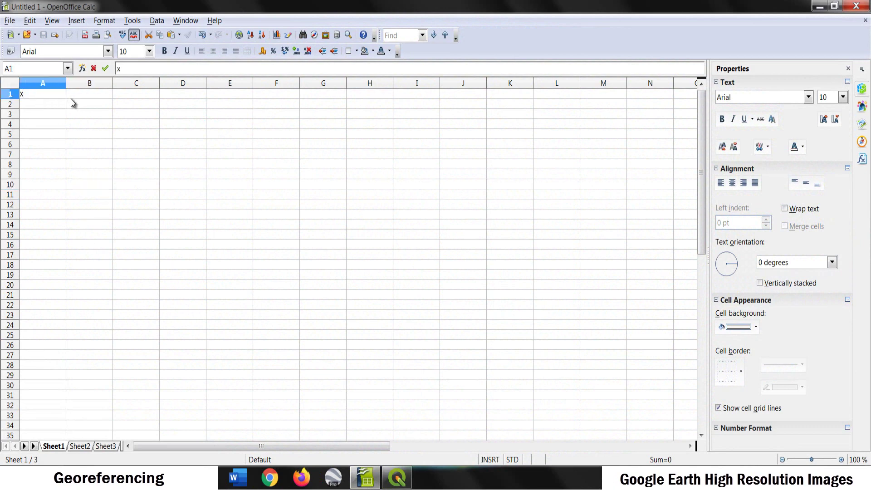
key(Tab)
text(y)
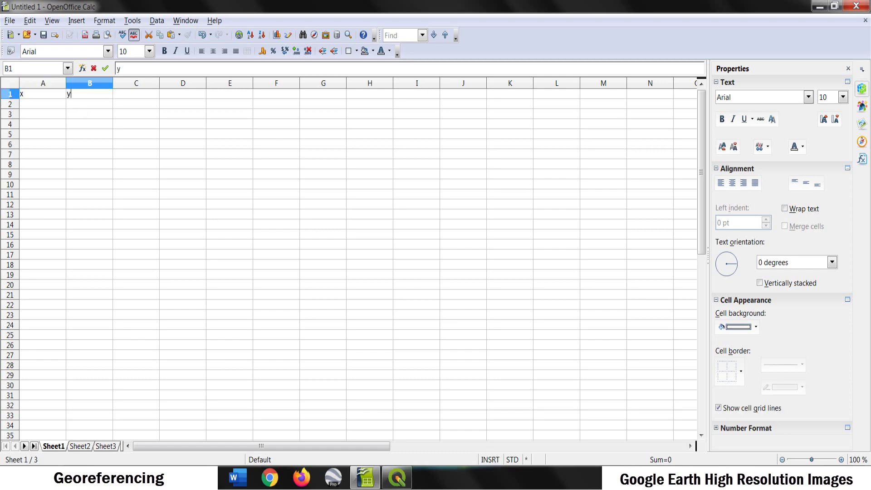
key(Return)
Enter the easting 337173.06 in cell A2 and paste the northing 6375404.61 into cell B2
text(337173.06)
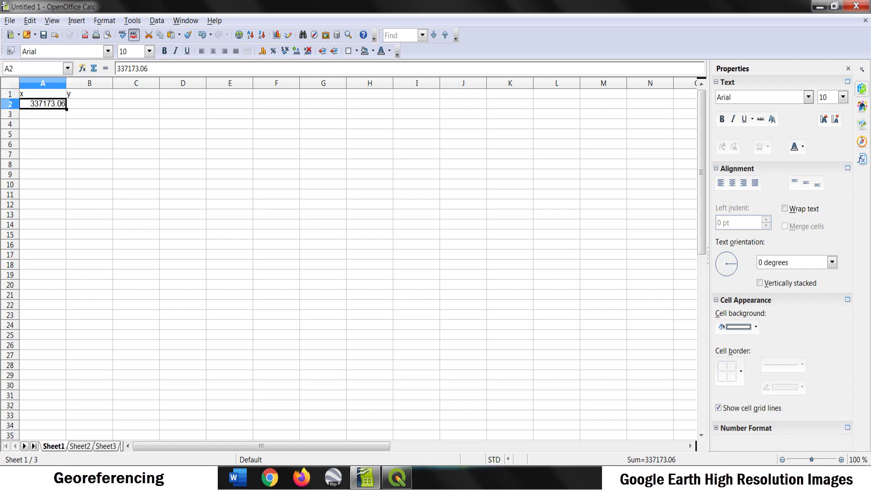
click(86, 105)
right_click(86, 106)
click(97, 132)
click(90, 195)
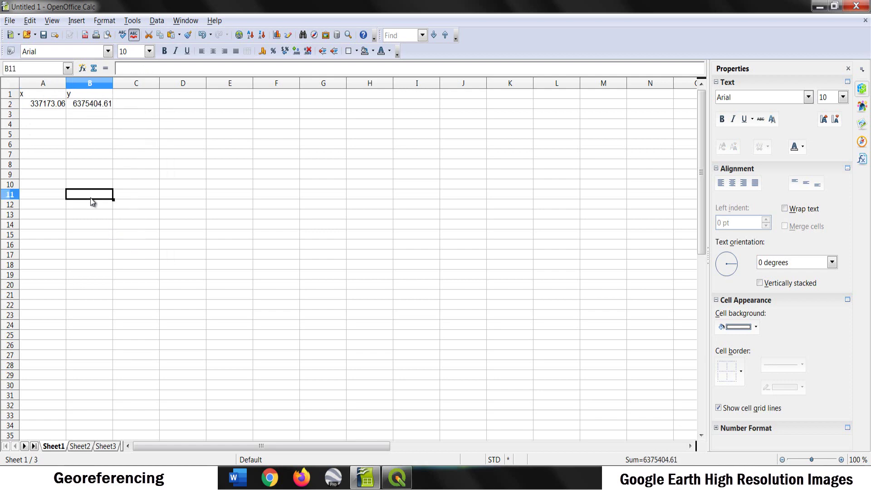
Save the spreadsheet in the GAS STATION folder as coo in Text CSV (.csv) format
click(10, 21)
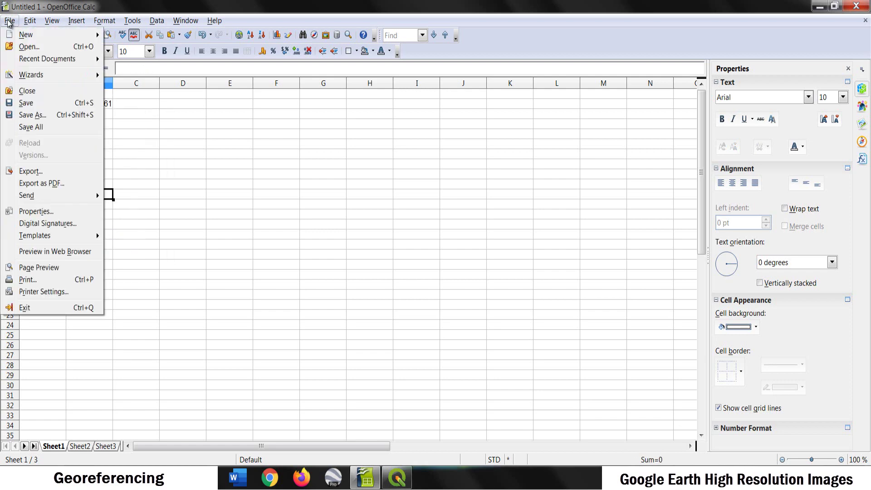
click(33, 114)
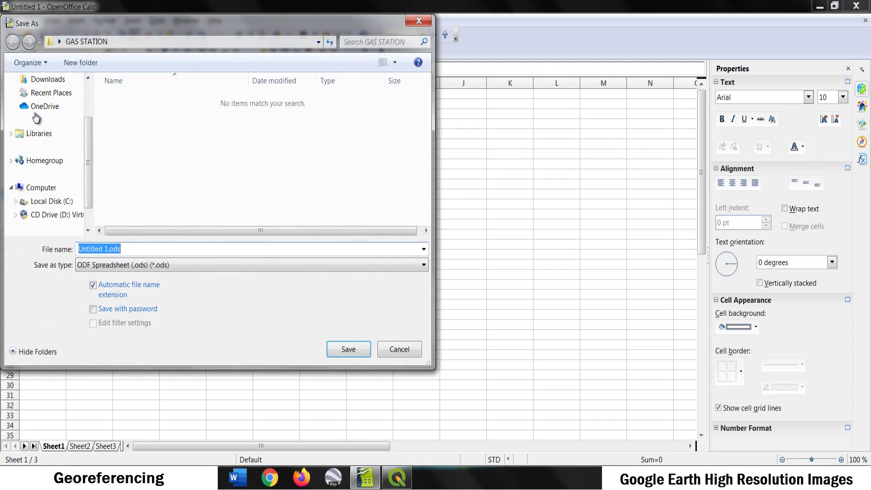
click(101, 249)
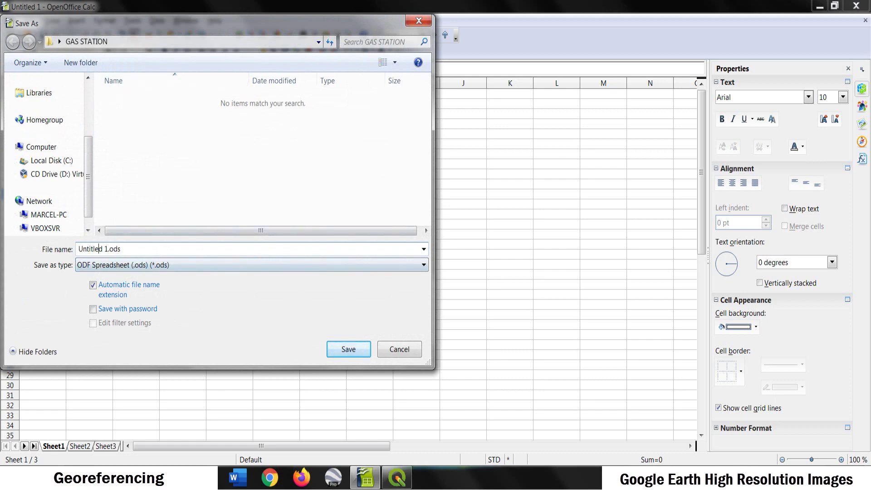
drag(107, 249, 78, 249)
text(coo)
click(105, 267)
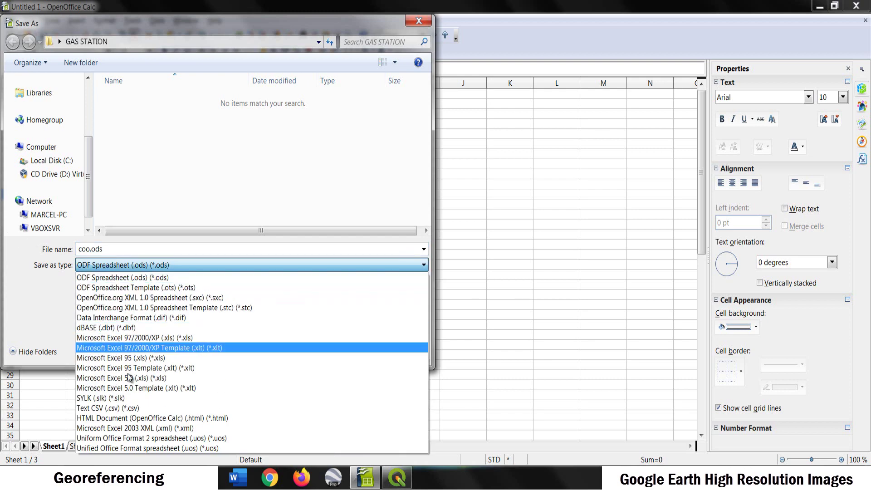
click(83, 408)
click(340, 352)
Keep the CSV format, accept the default text export options with comma delimiter, and close the spreadsheet
click(369, 233)
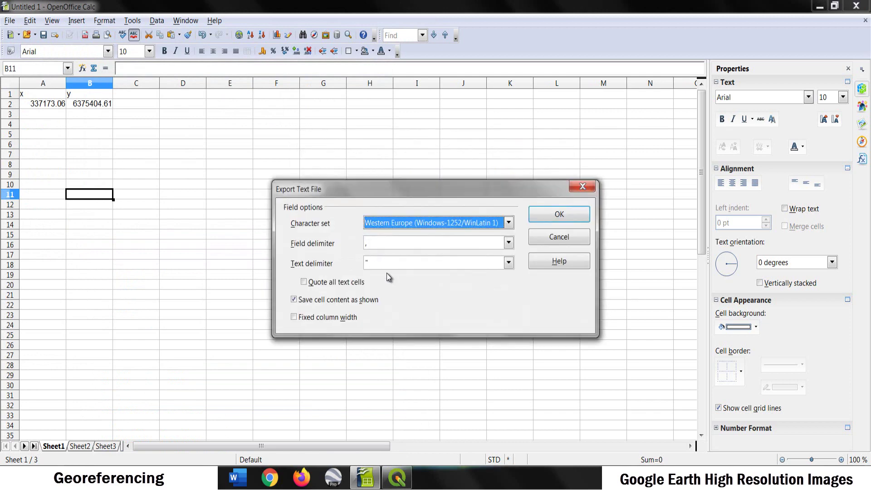
click(546, 215)
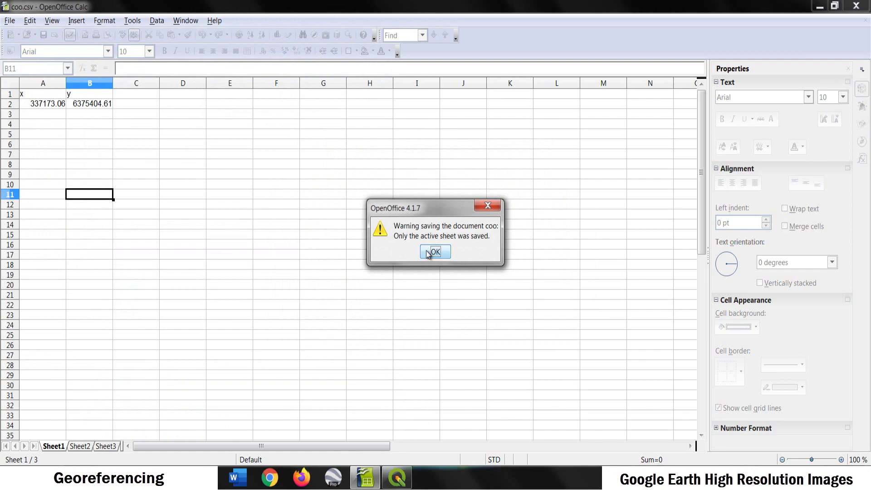
click(431, 252)
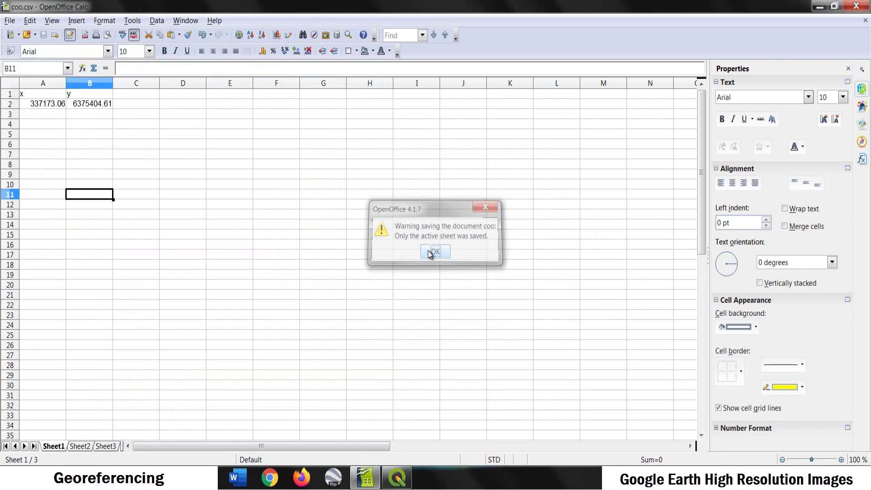
click(856, 6)
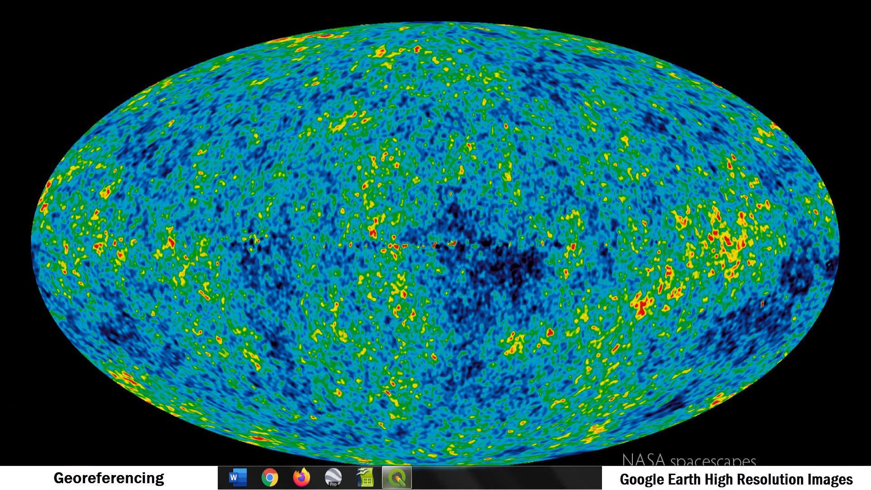
Switch to QGIS and add the Google.cn Satellite base map from QuickMapServices
click(428, 423)
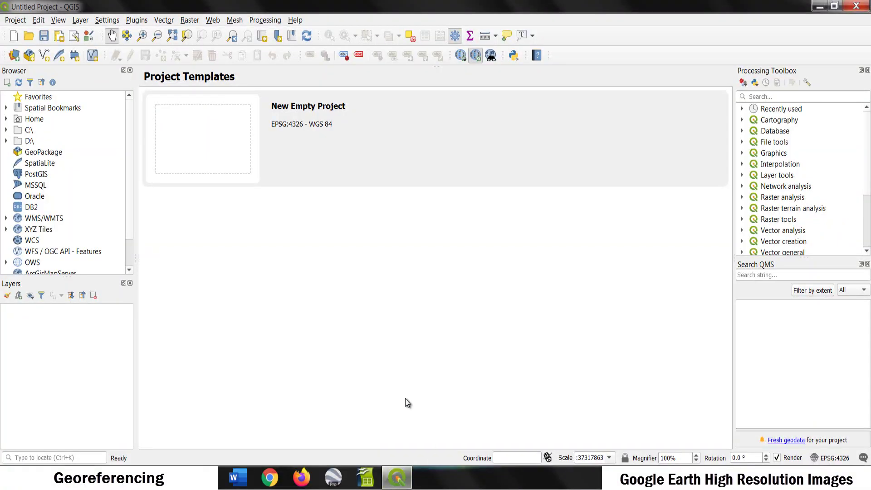
click(212, 21)
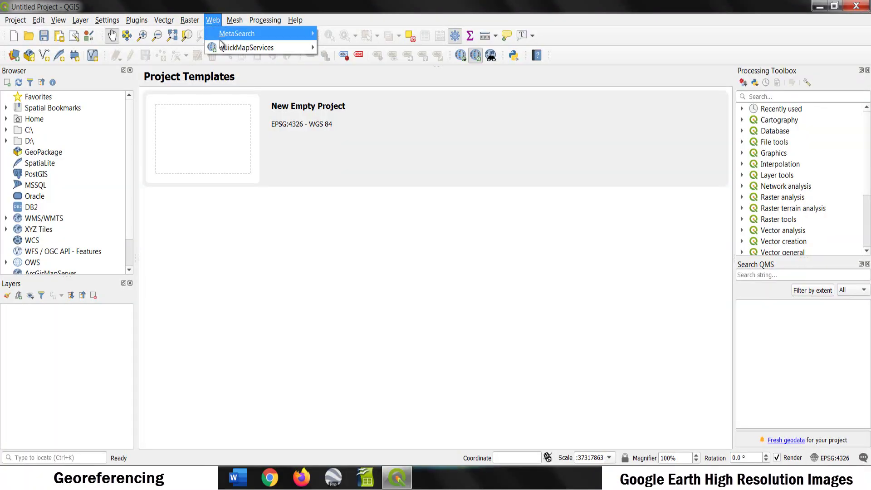
mouse_move(224, 48)
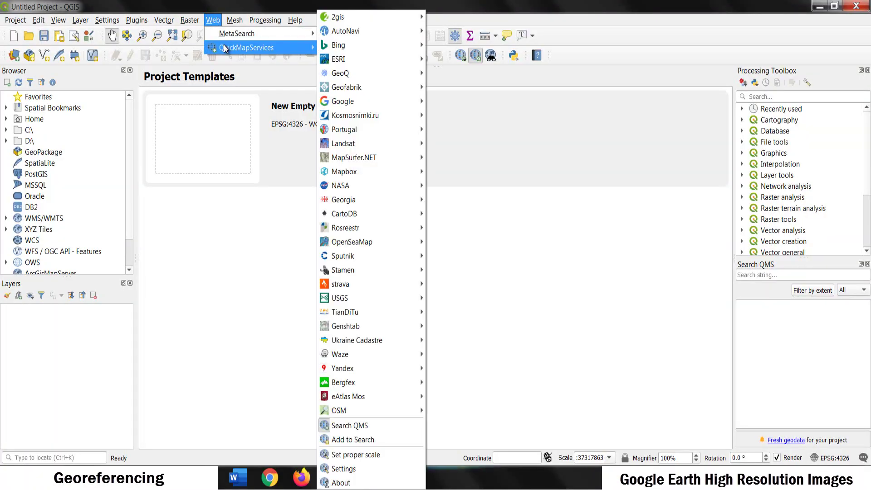
mouse_move(358, 103)
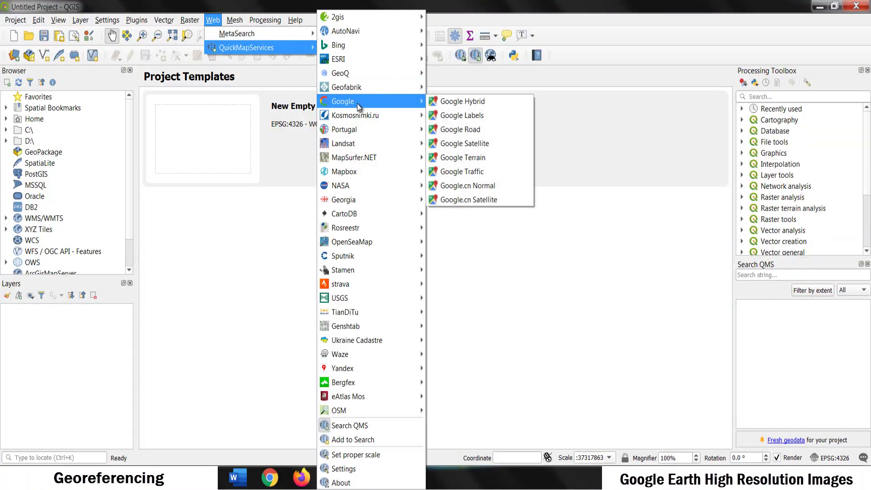
click(472, 200)
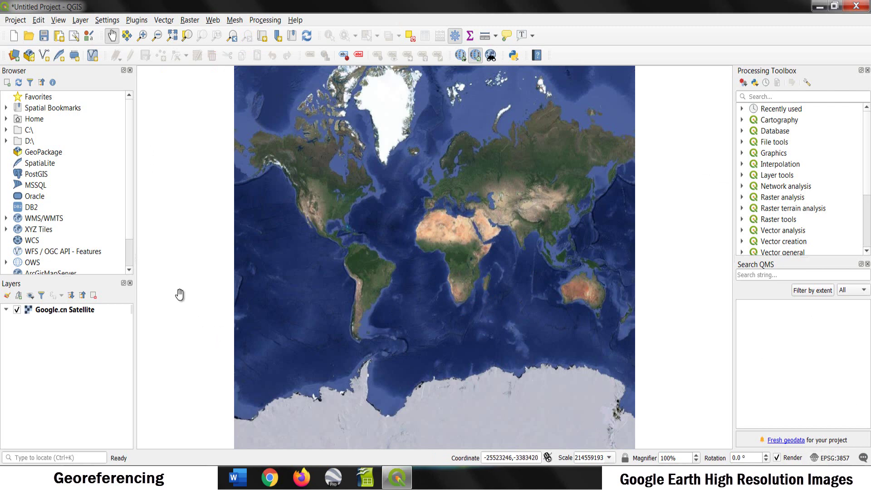
Choose coo.csv from the GAS STATION folder as a delimited text source in the Data Source Manager
click(14, 55)
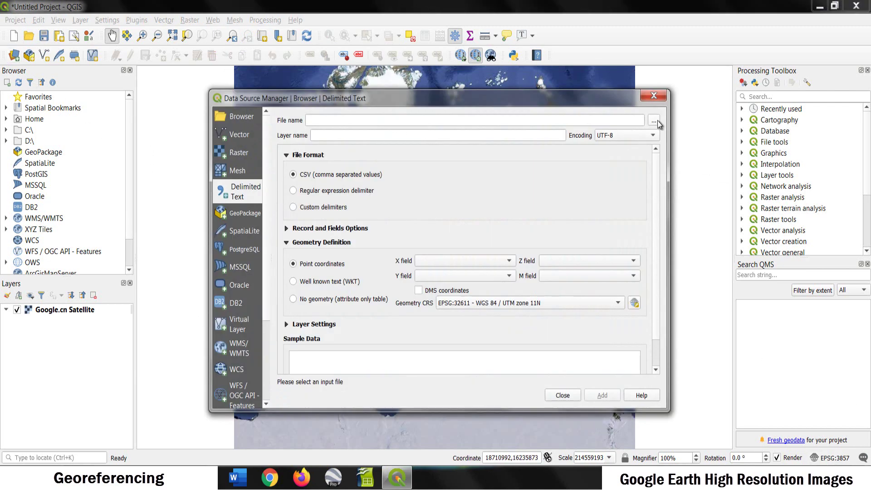
click(654, 121)
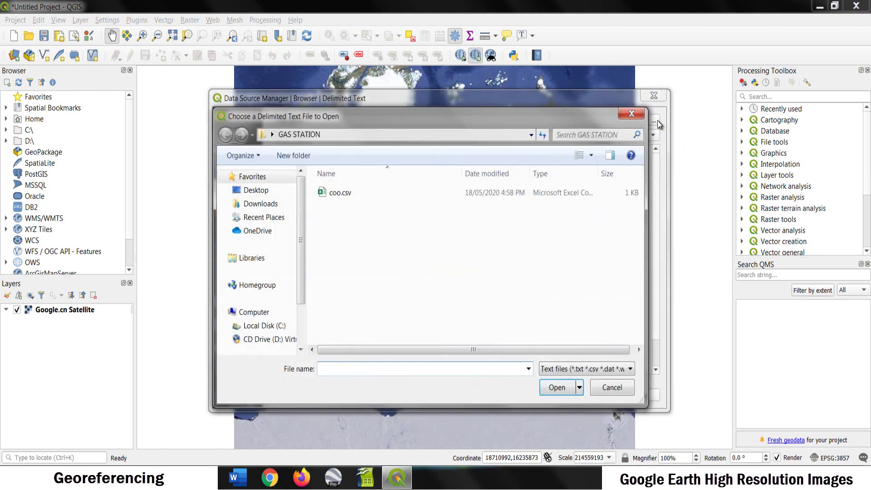
click(643, 117)
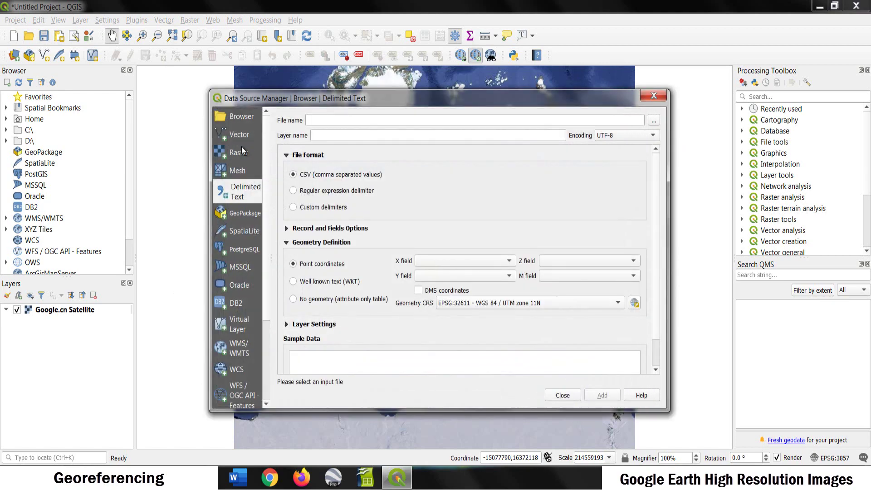
click(241, 151)
click(238, 195)
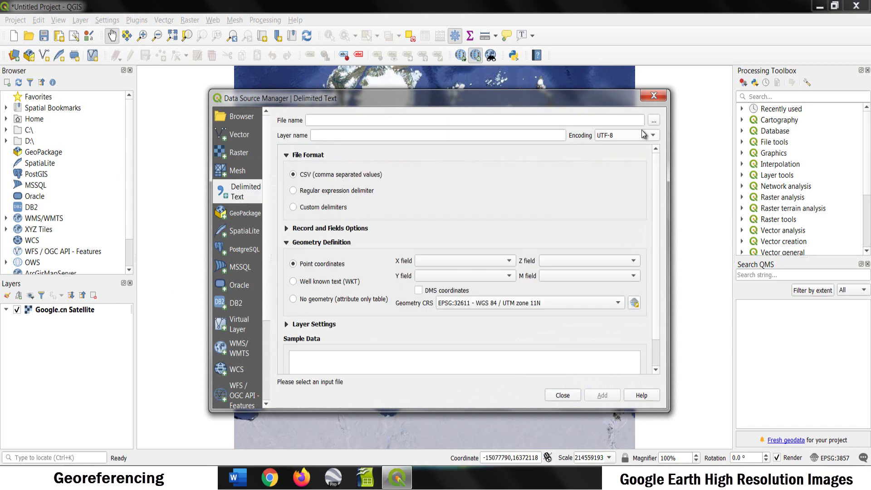
click(654, 121)
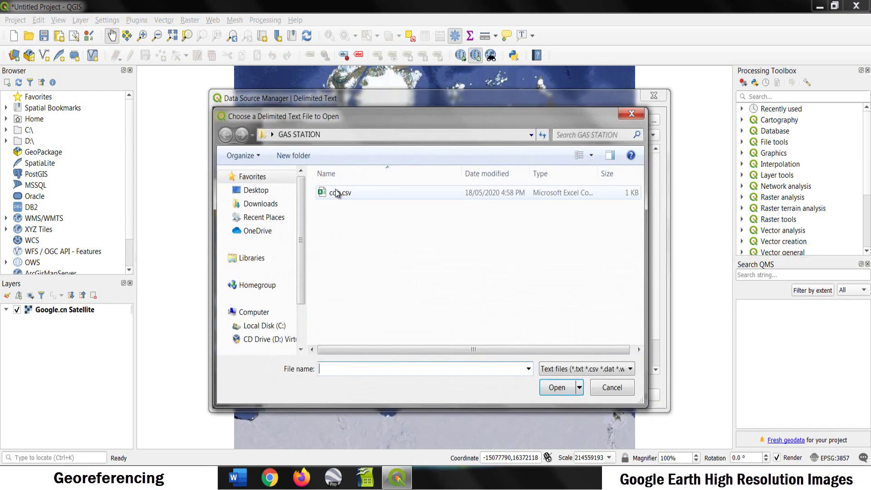
click(336, 193)
click(556, 388)
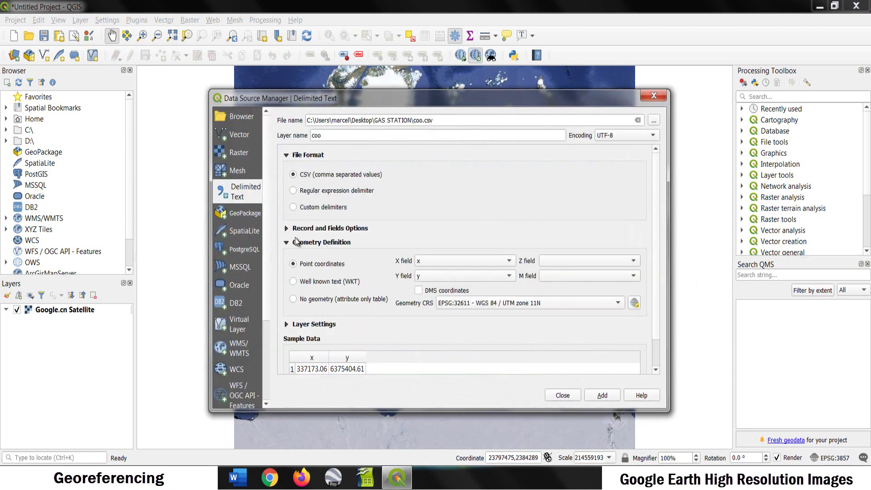
Set the point geometry CRS to WGS 84 / UTM zone 11N (EPSG:32611), add the coo layer and close the Data Source Manager
click(287, 243)
click(287, 243)
click(634, 303)
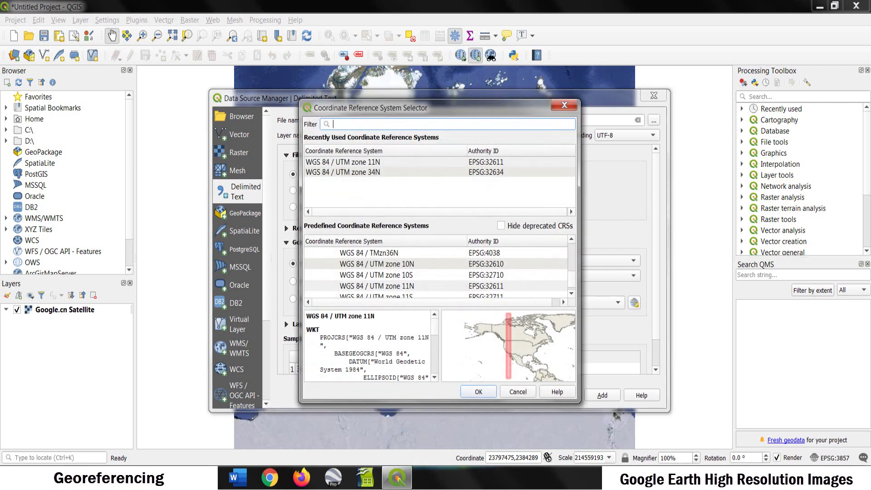
click(370, 163)
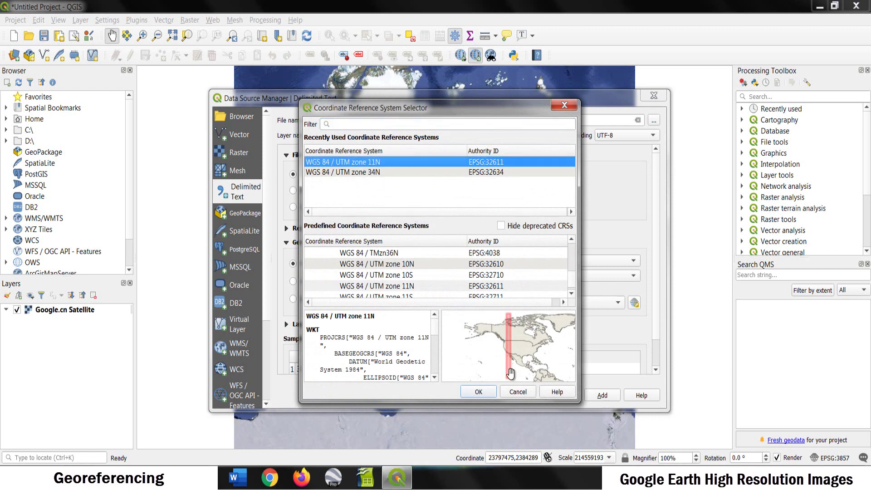
click(479, 392)
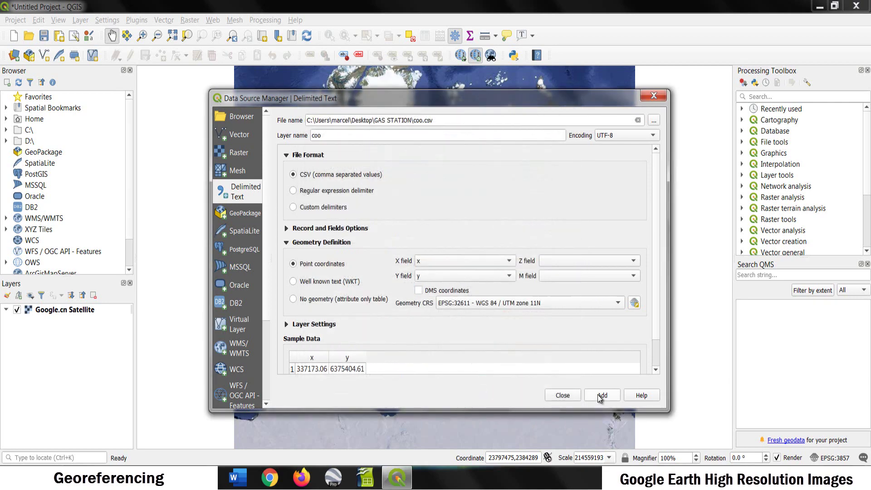
click(600, 397)
click(563, 395)
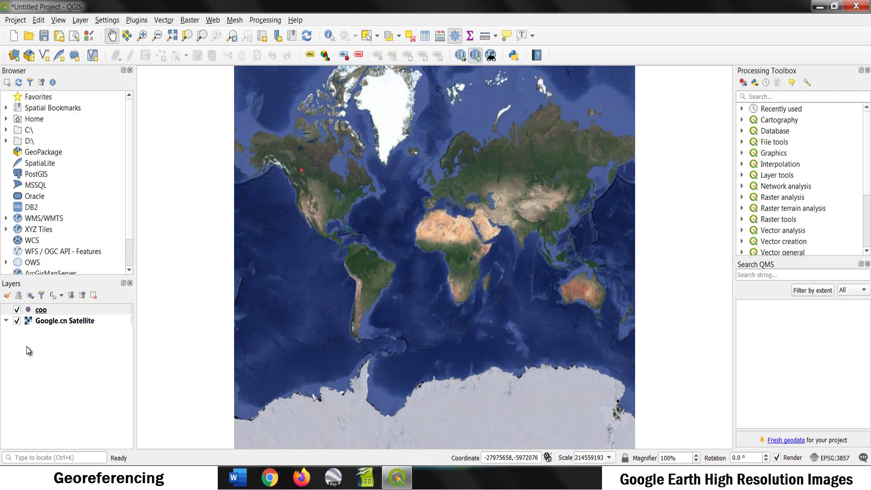
Zoom to the coo layer and check the point's position against the round clearing in the satellite imagery
right_click(36, 312)
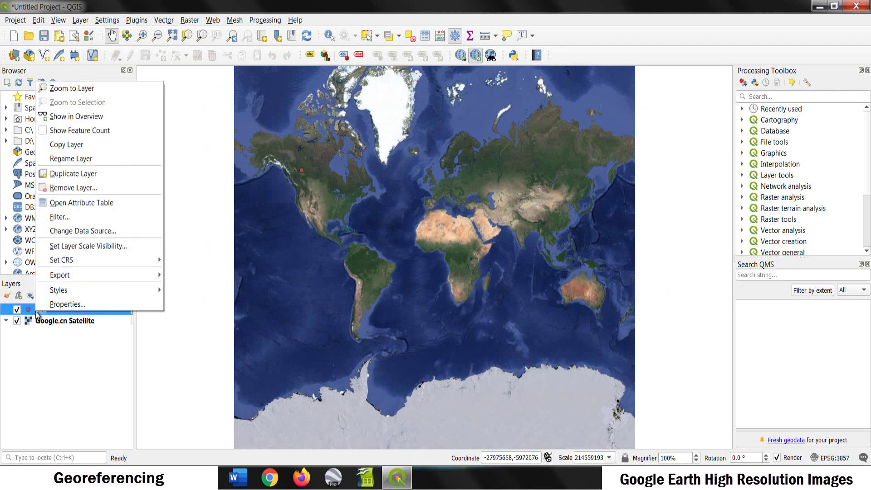
click(84, 90)
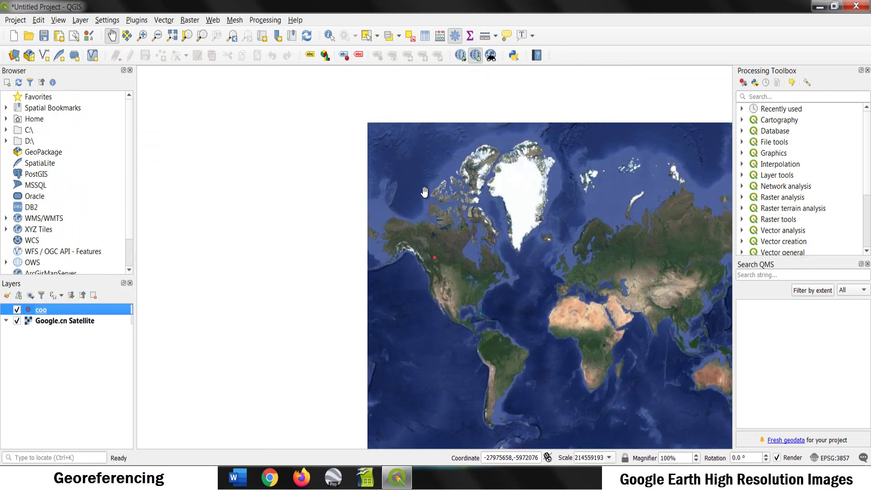
scroll(426, 259, up, 3)
scroll(476, 245, up, 6)
scroll(481, 272, up, 5)
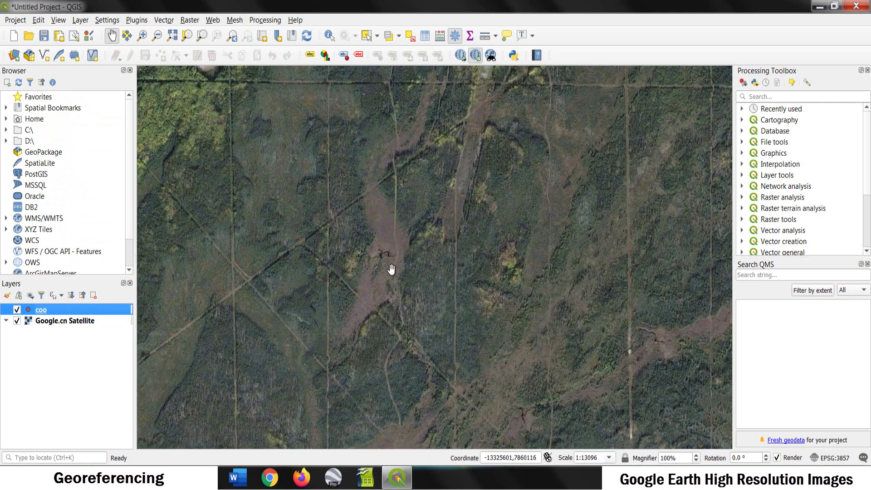
drag(404, 275, 514, 362)
scroll(486, 333, down, 2)
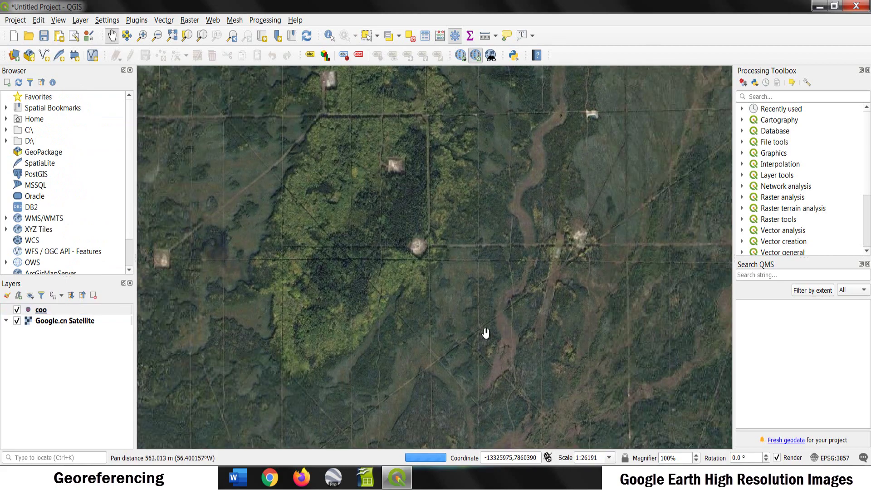
scroll(413, 243, up, 3)
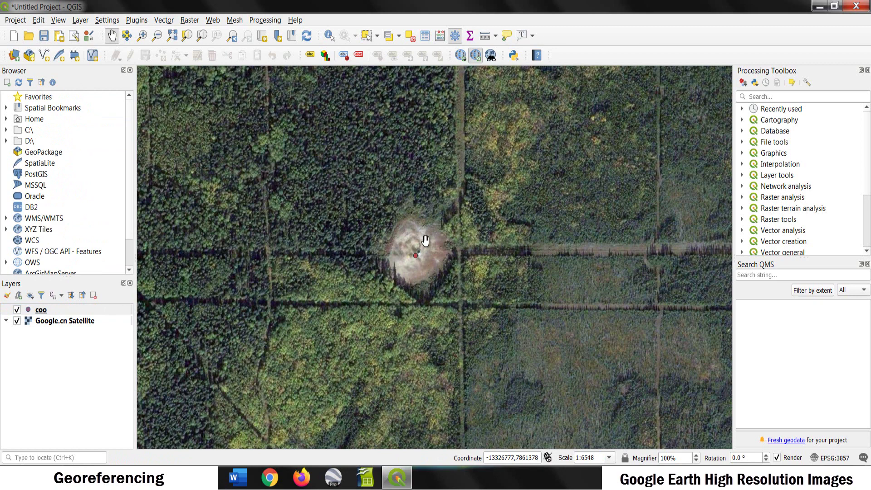
scroll(423, 260, down, 1)
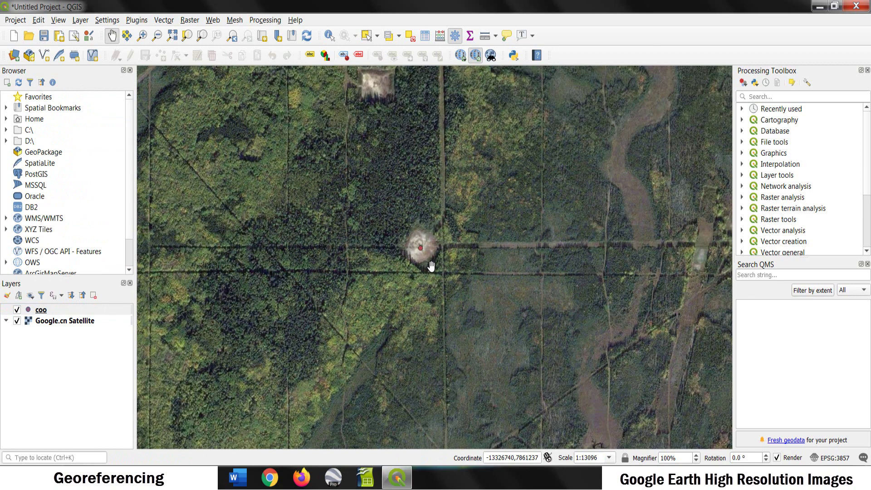